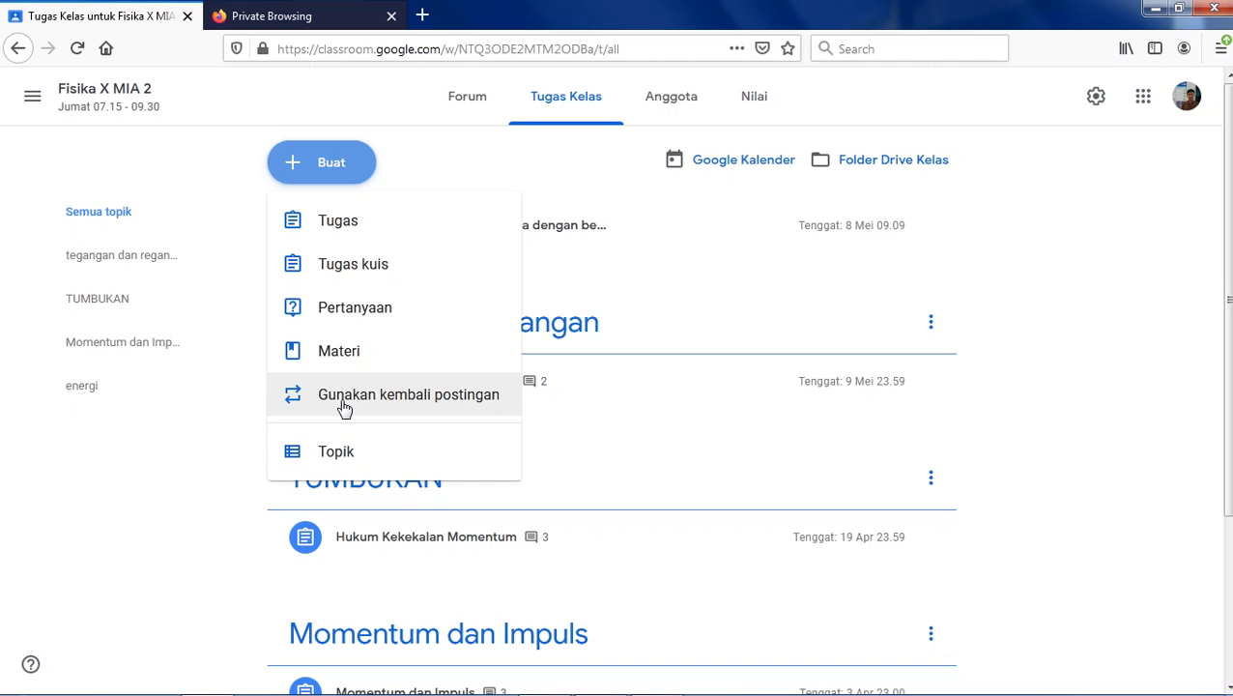
- Reuse the GAYA assignment posted on 20 Apr in the class PENDIDIKAN IPA KELAS TINGGI 2B24 as a new assignment
left_click(344, 407)
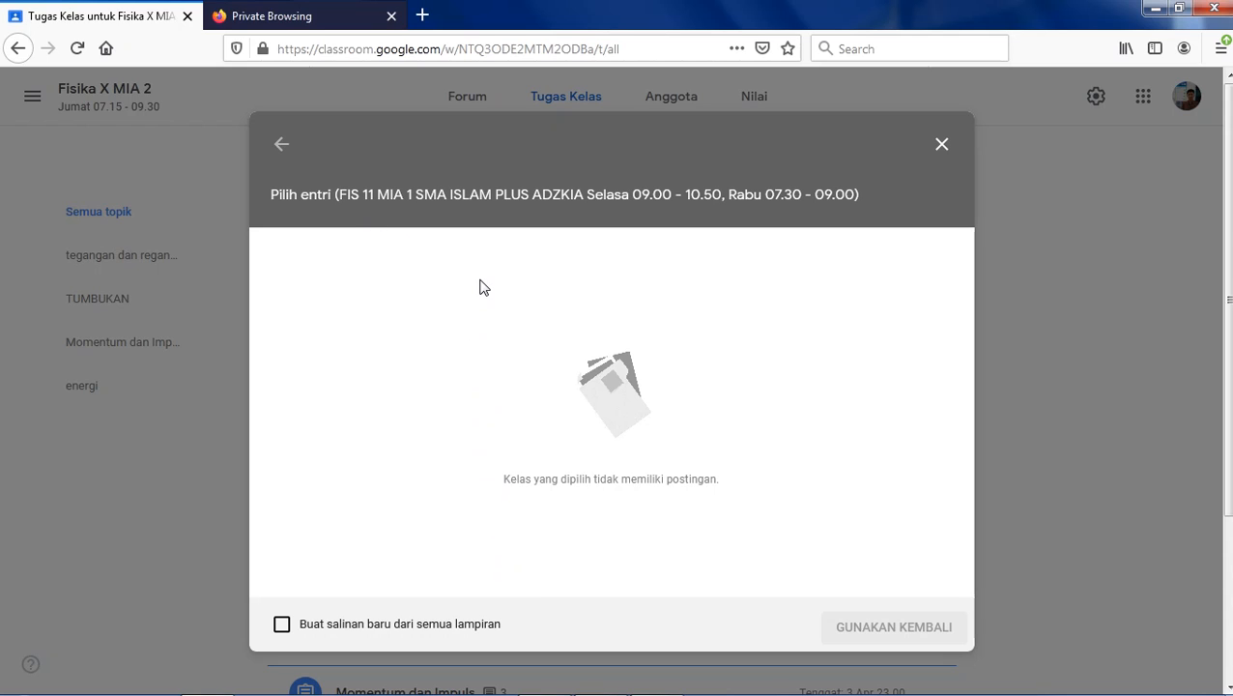
left_click(279, 146)
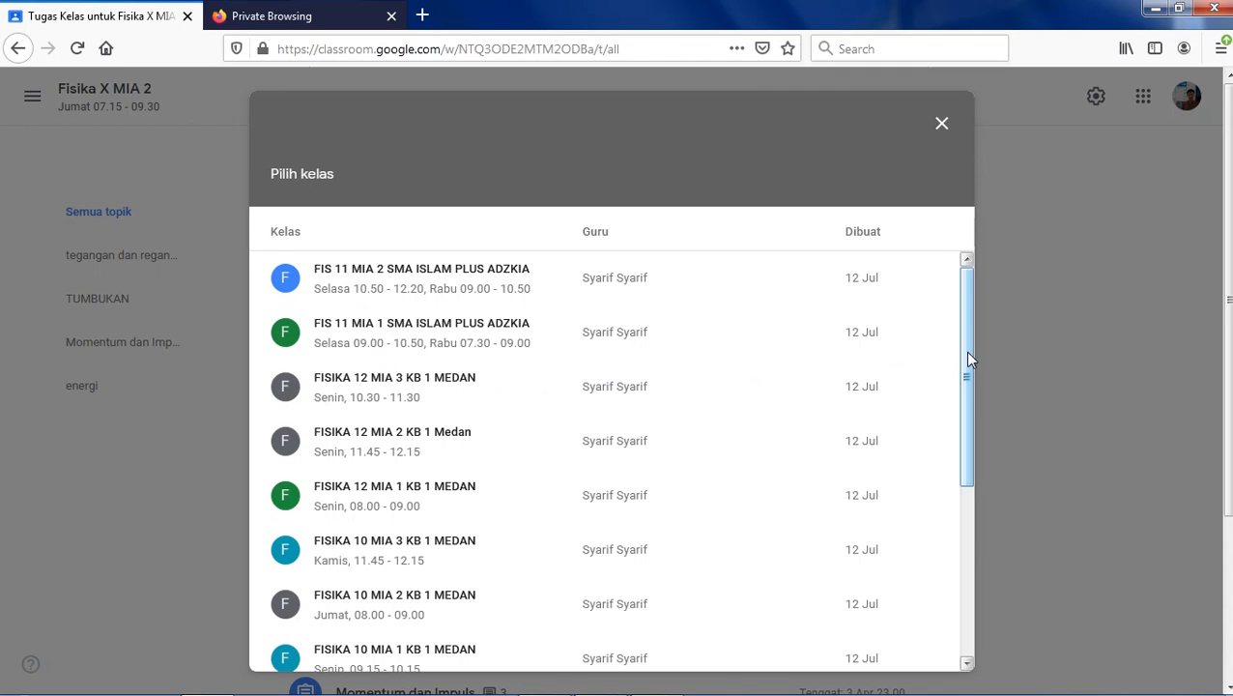
left_click_drag(964, 351, 969, 487)
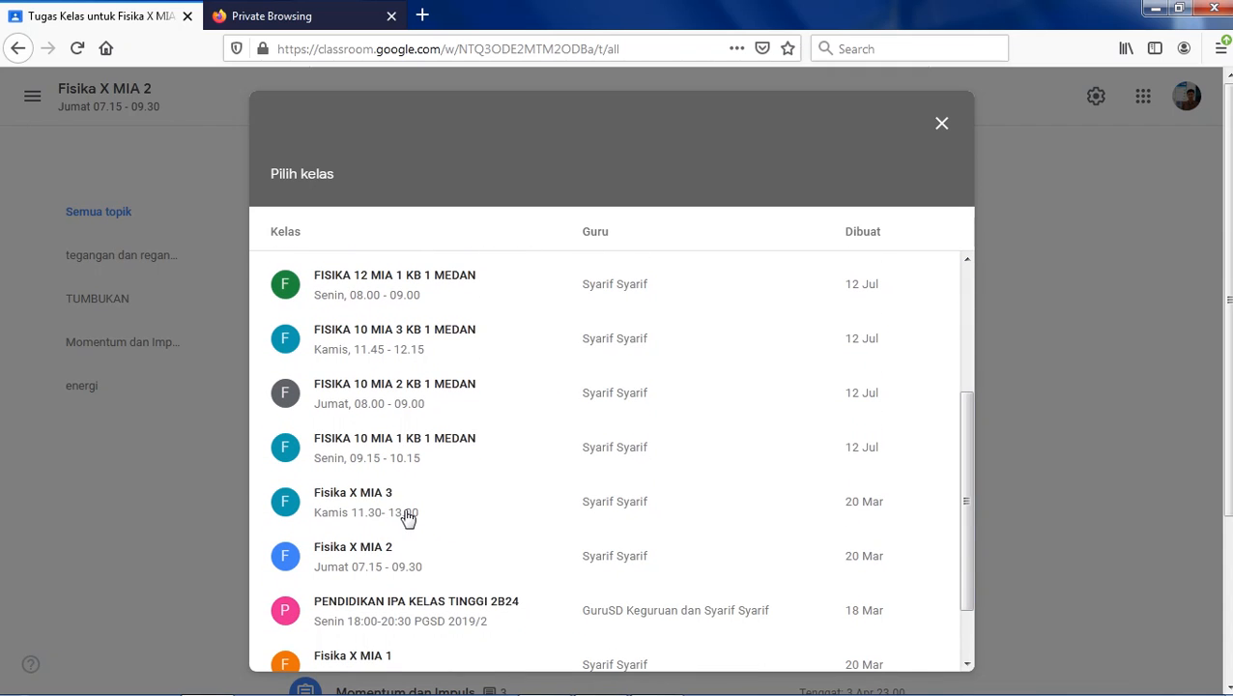
left_click(372, 609)
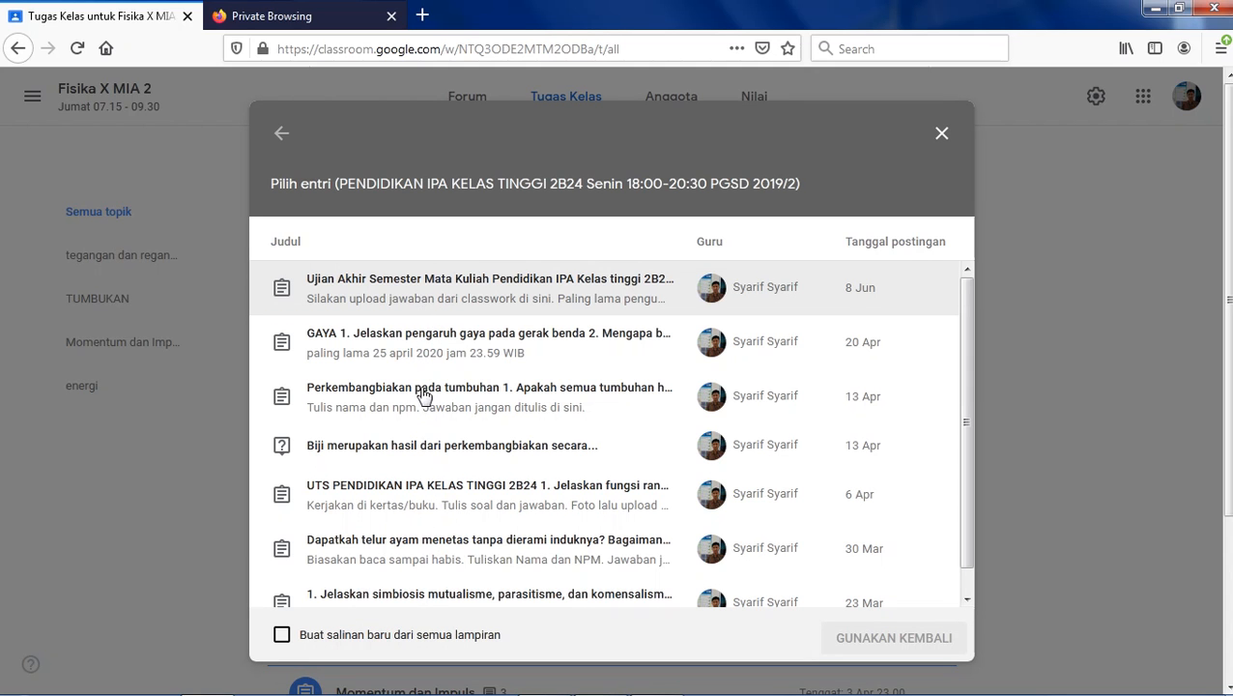
left_click(432, 346)
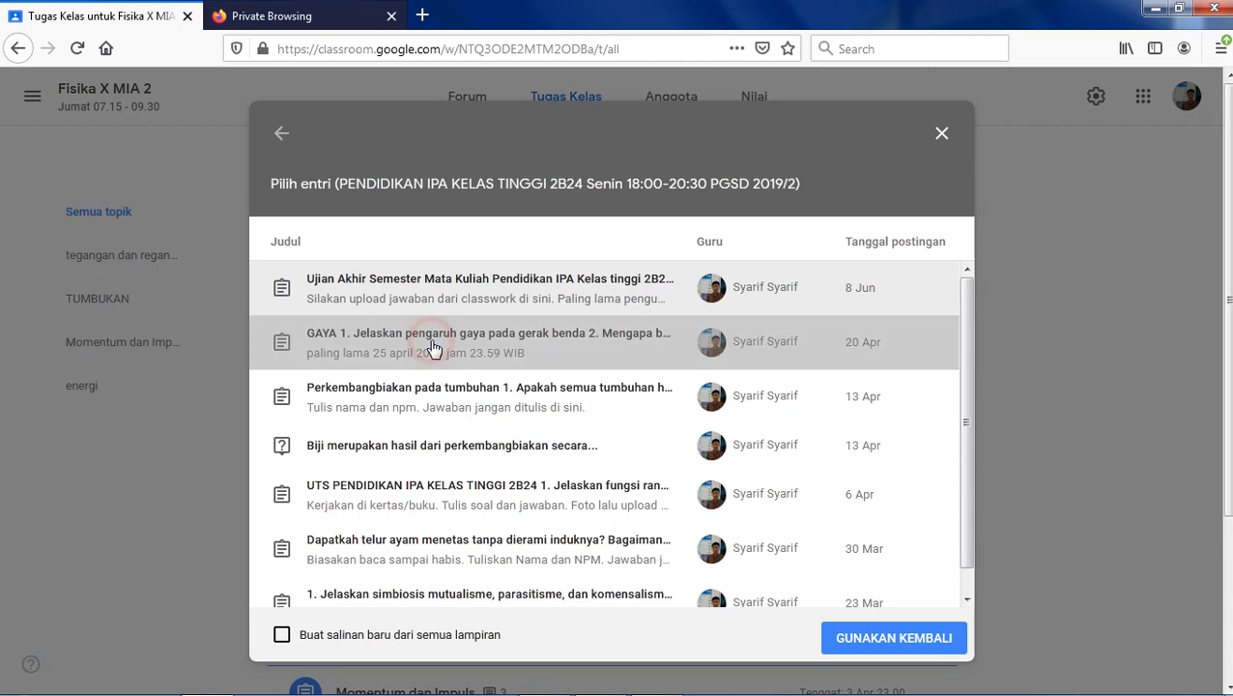
left_click(855, 636)
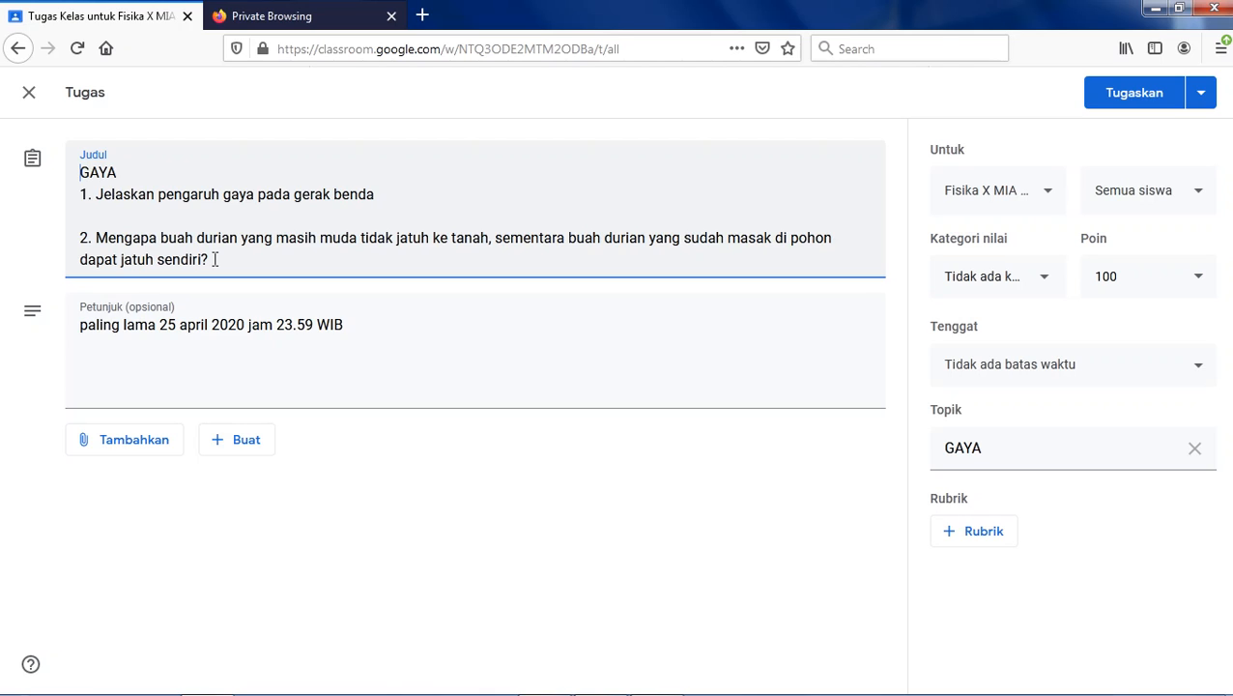
- Move the two numbered questions out of the assignment title, leaving only GAYA, and place them above the deadline note in the instructions
left_click_drag(215, 261, 70, 192)
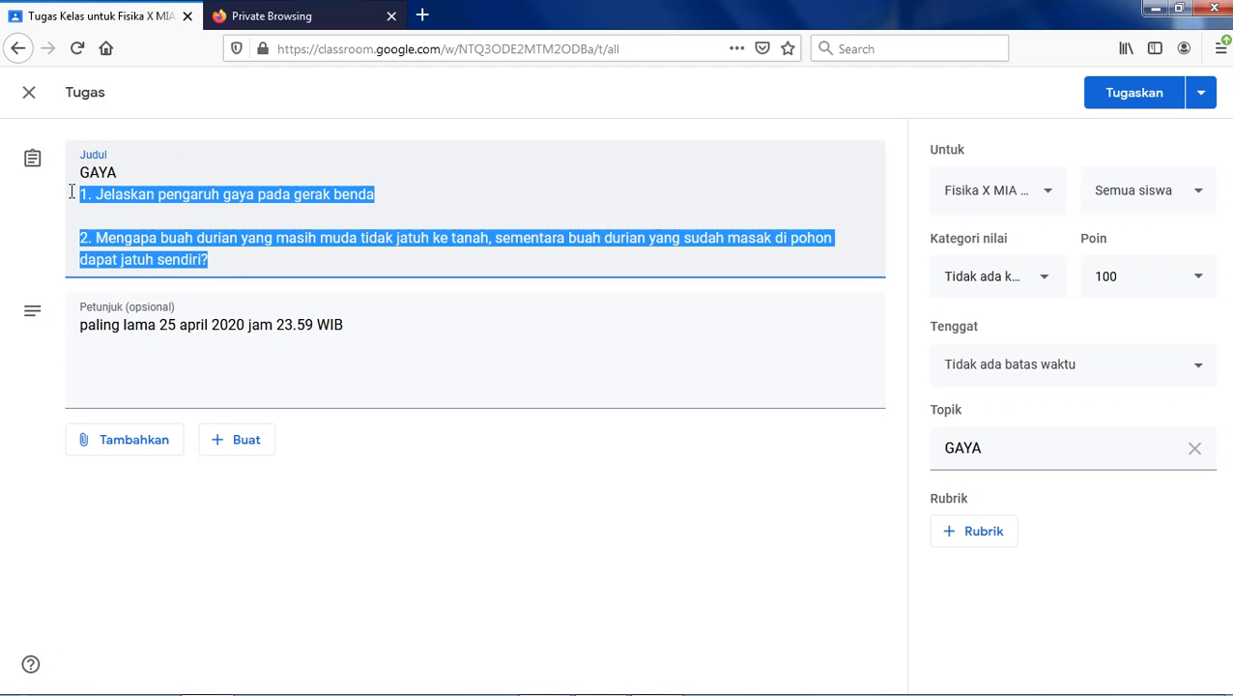
left_click(228, 254)
left_click_drag(228, 253, 75, 194)
key("ctrl+c")
key("BackSpace")
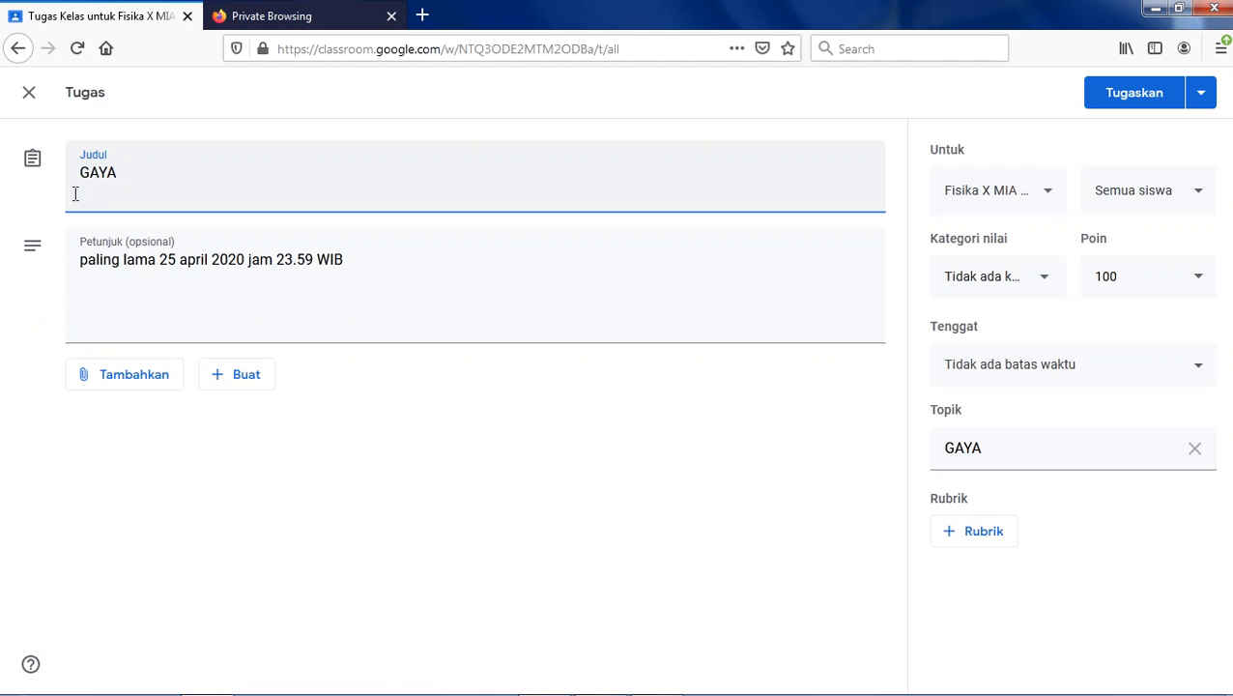
left_click(89, 267)
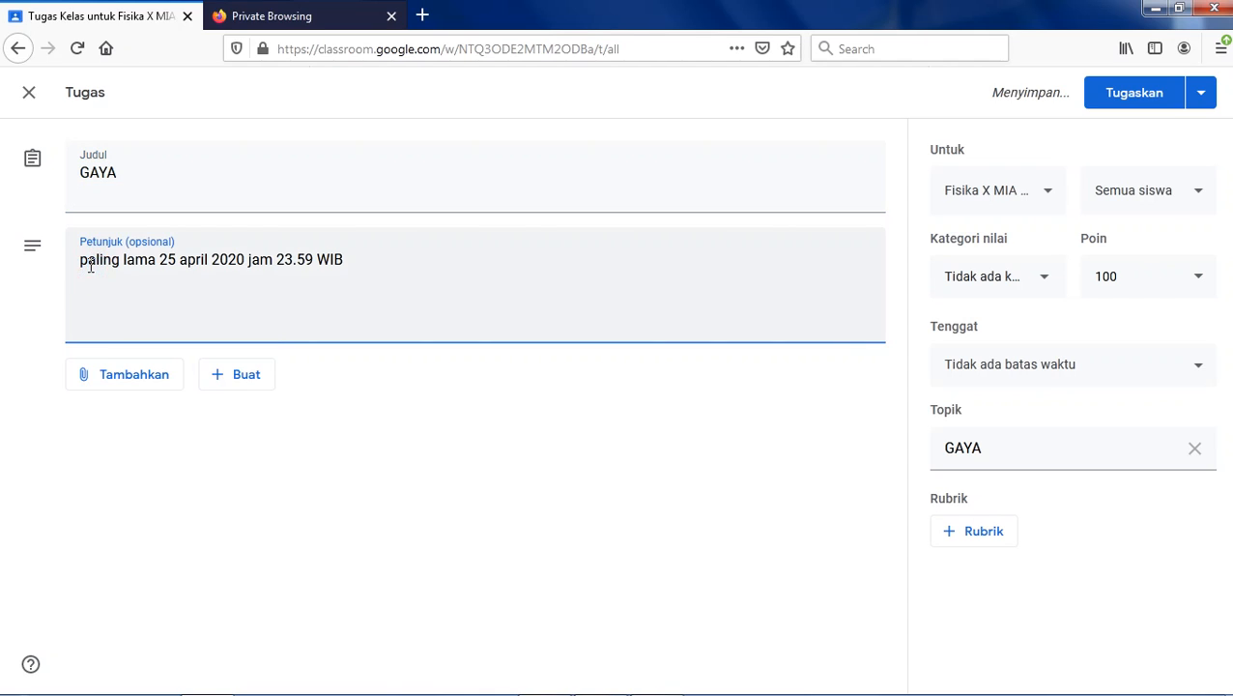
key("Return")
key("Up")
key("ctrl+v")
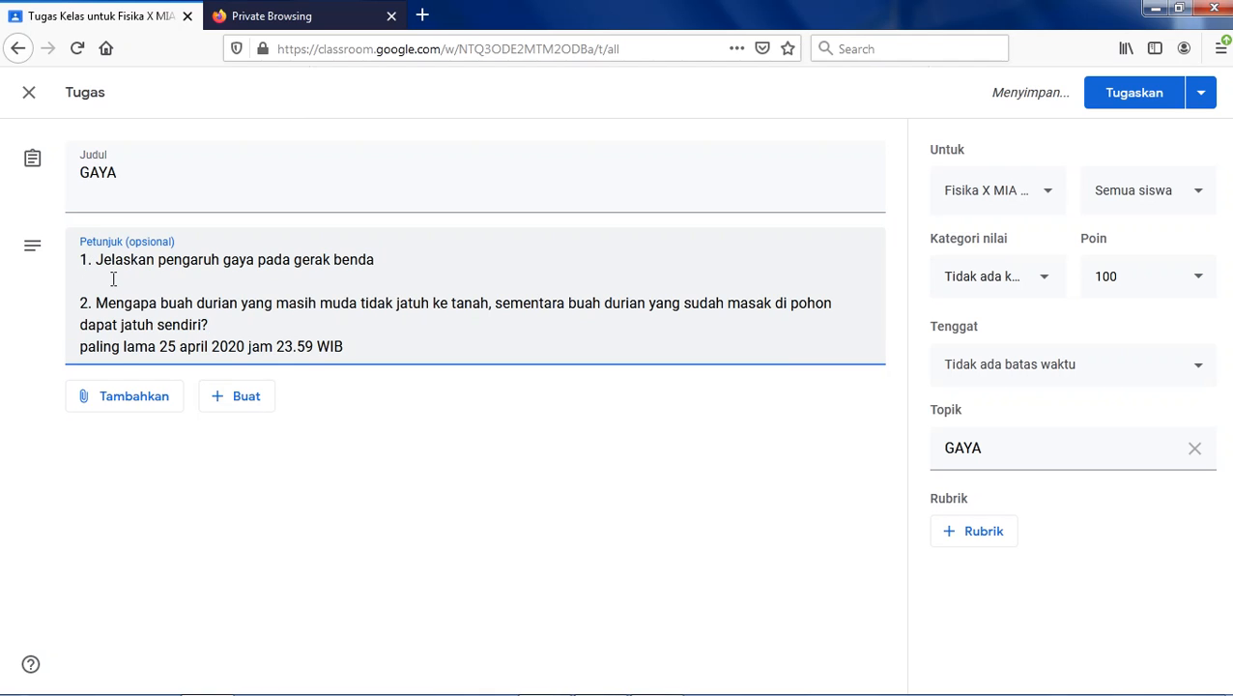
- Insert an empty line between the second question and the deadline note in the instructions, and another line after the note
left_click(120, 180)
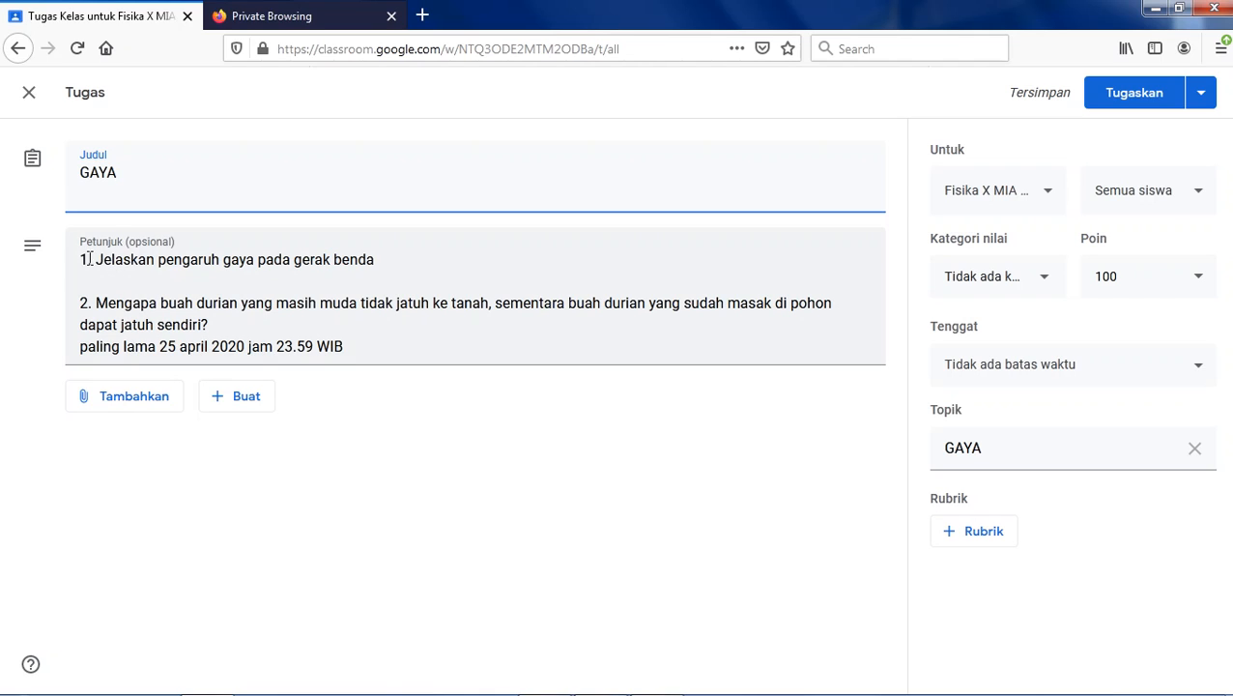
left_click(224, 325)
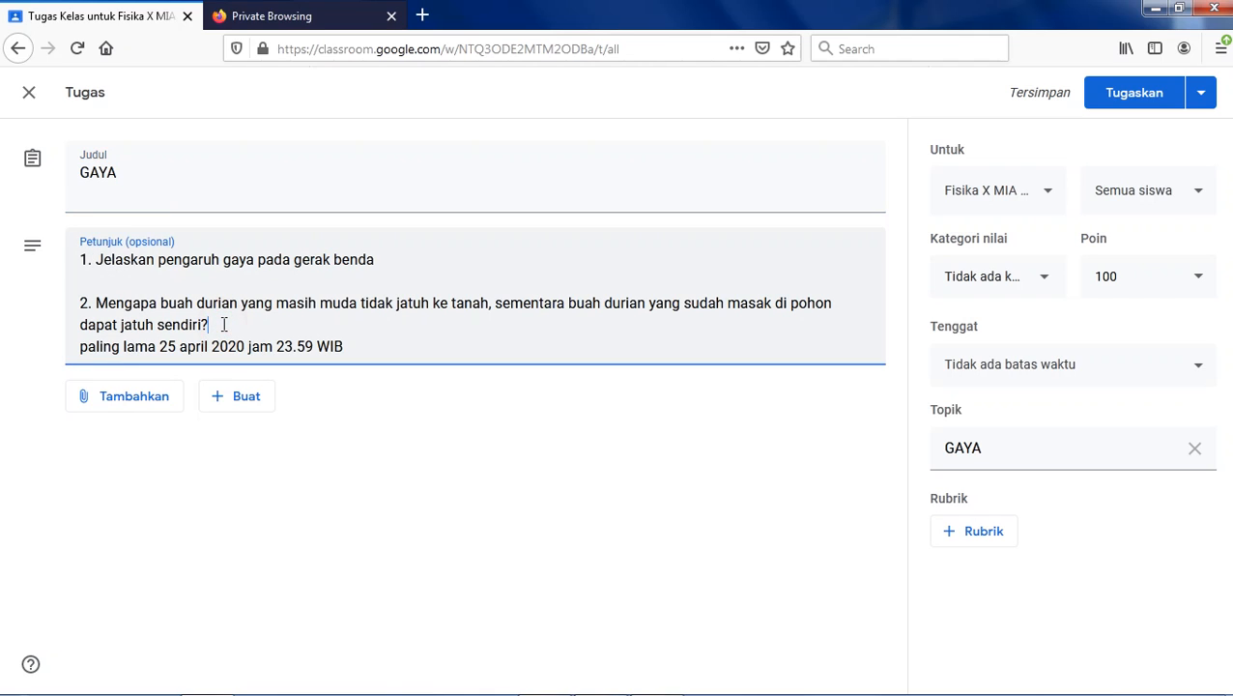
key("Return")
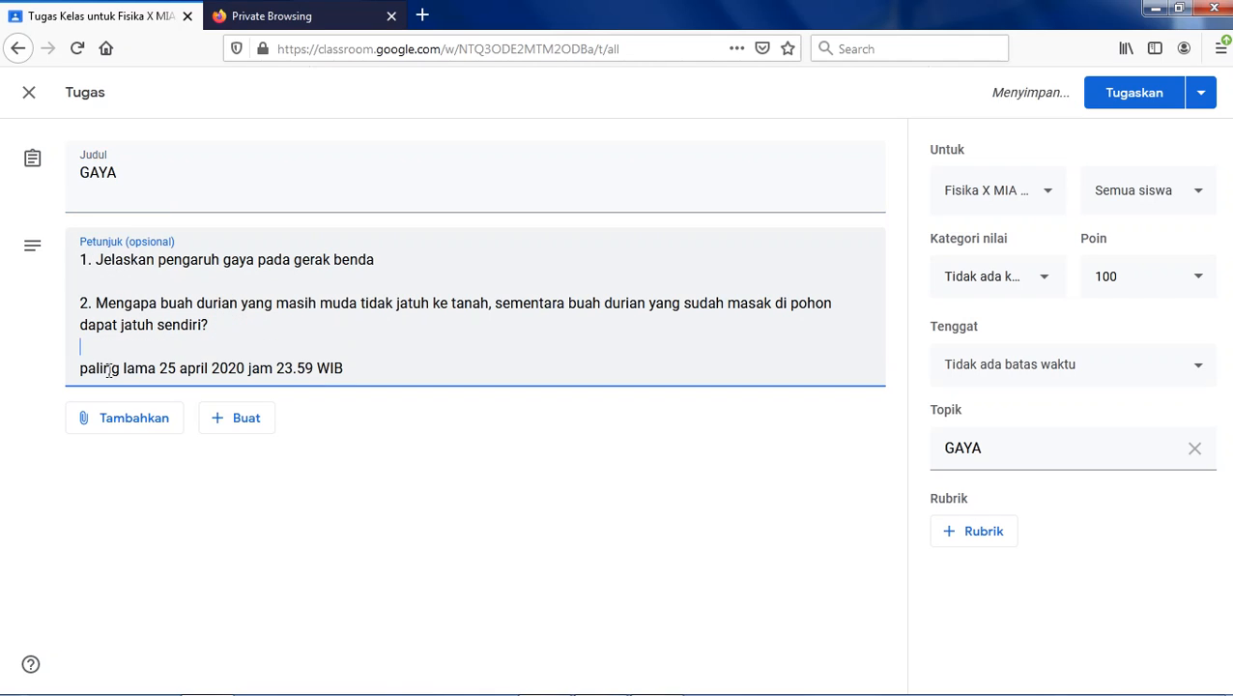
left_click(98, 369)
left_click(362, 367)
key("Return")
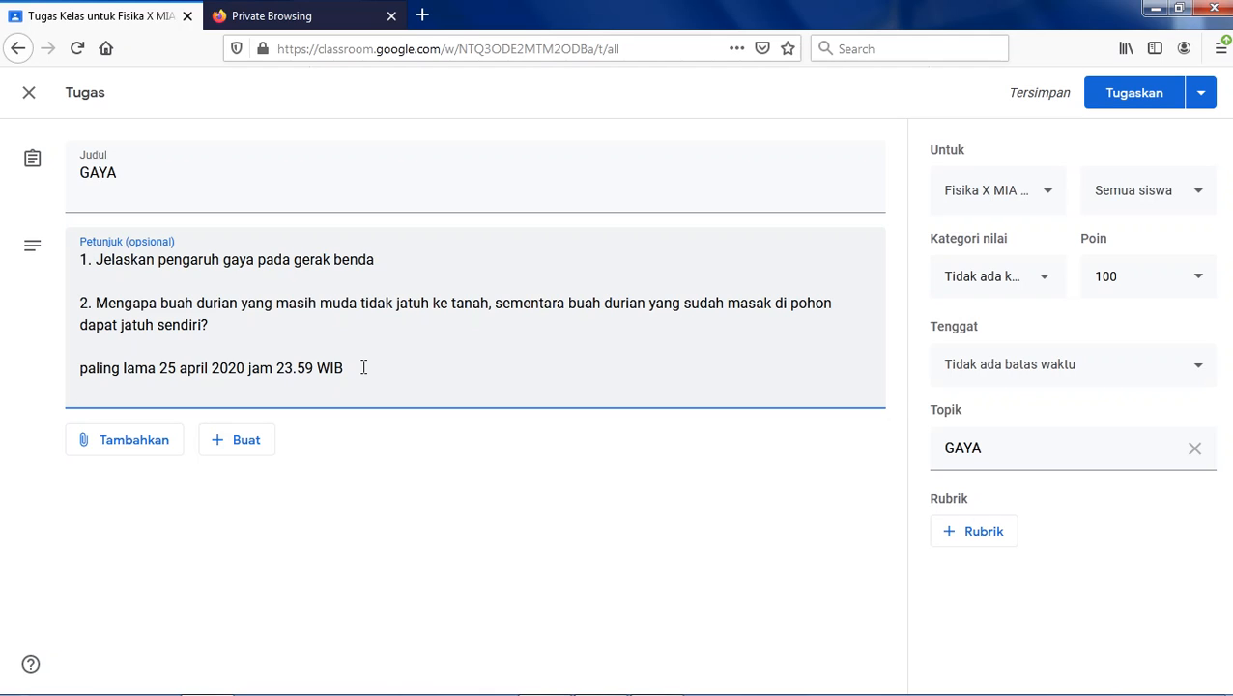
left_click(148, 450)
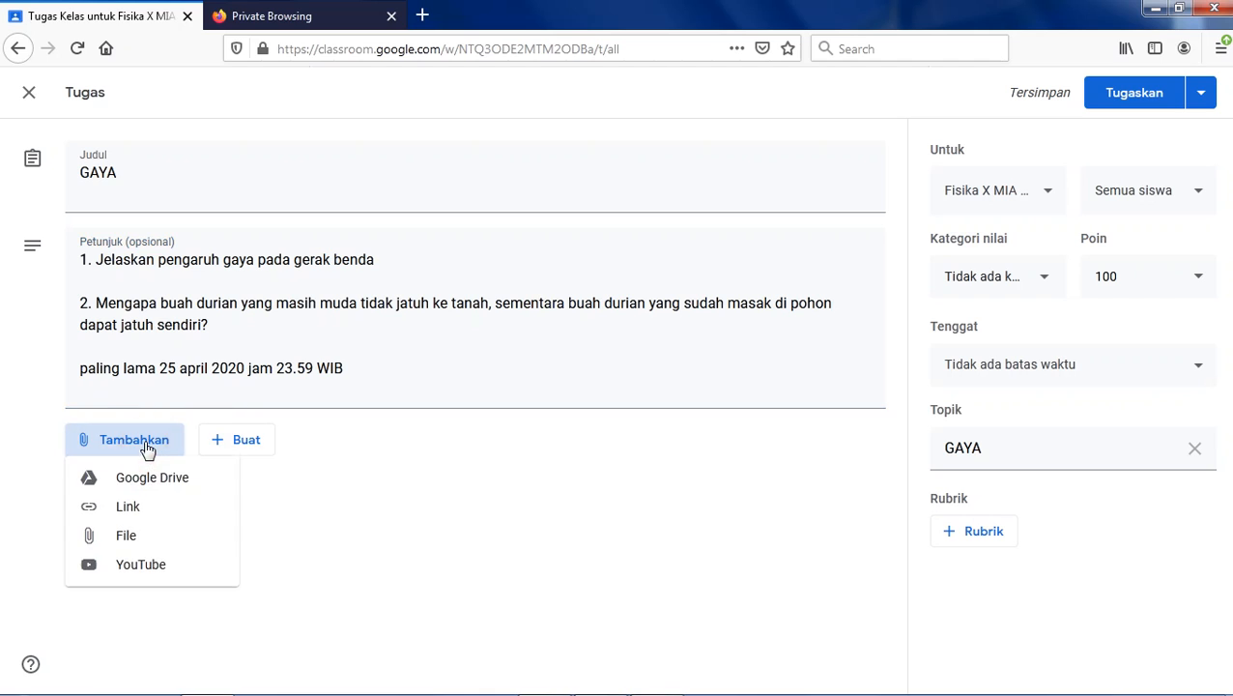
left_click(132, 537)
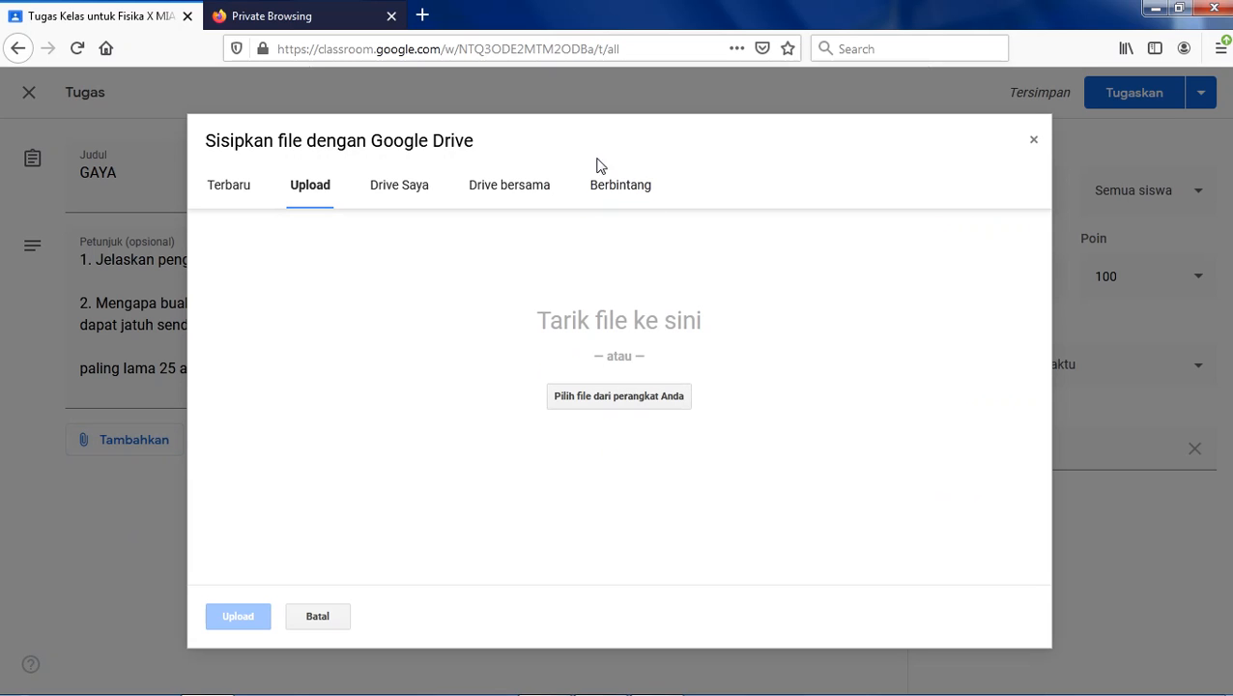
left_click(319, 618)
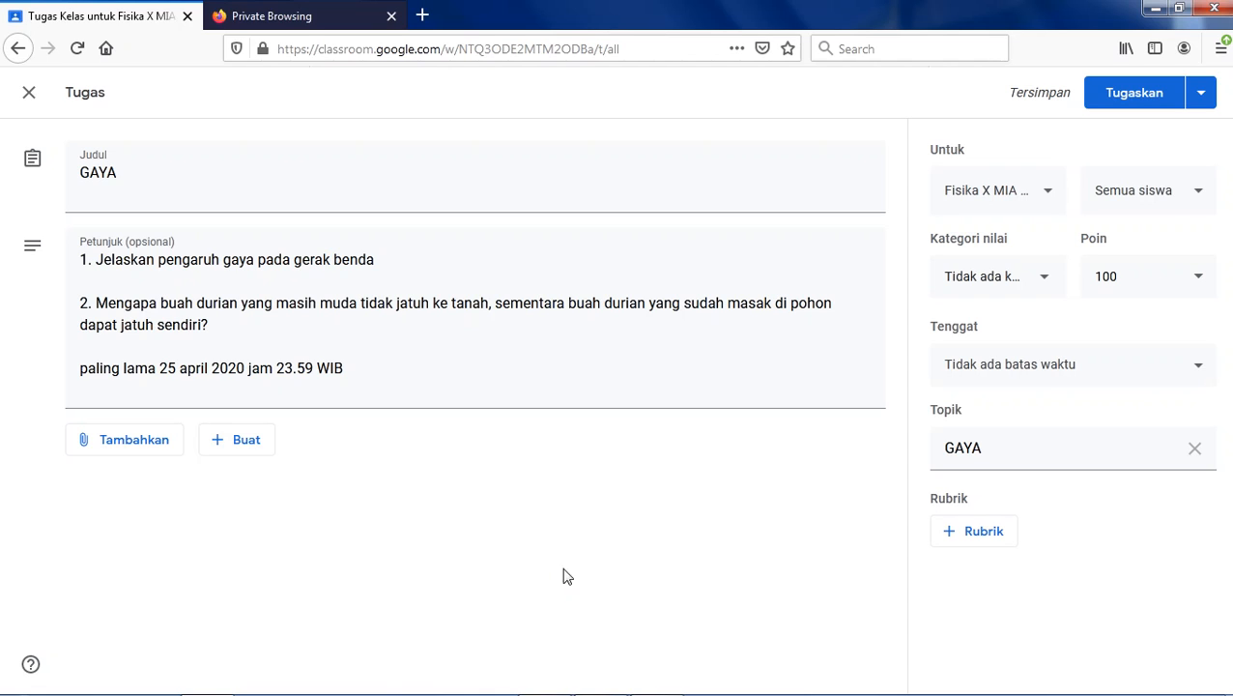
- Set the assignment's due date to 16 Jul 2020 with a time limit of 23.59
left_click(1088, 367)
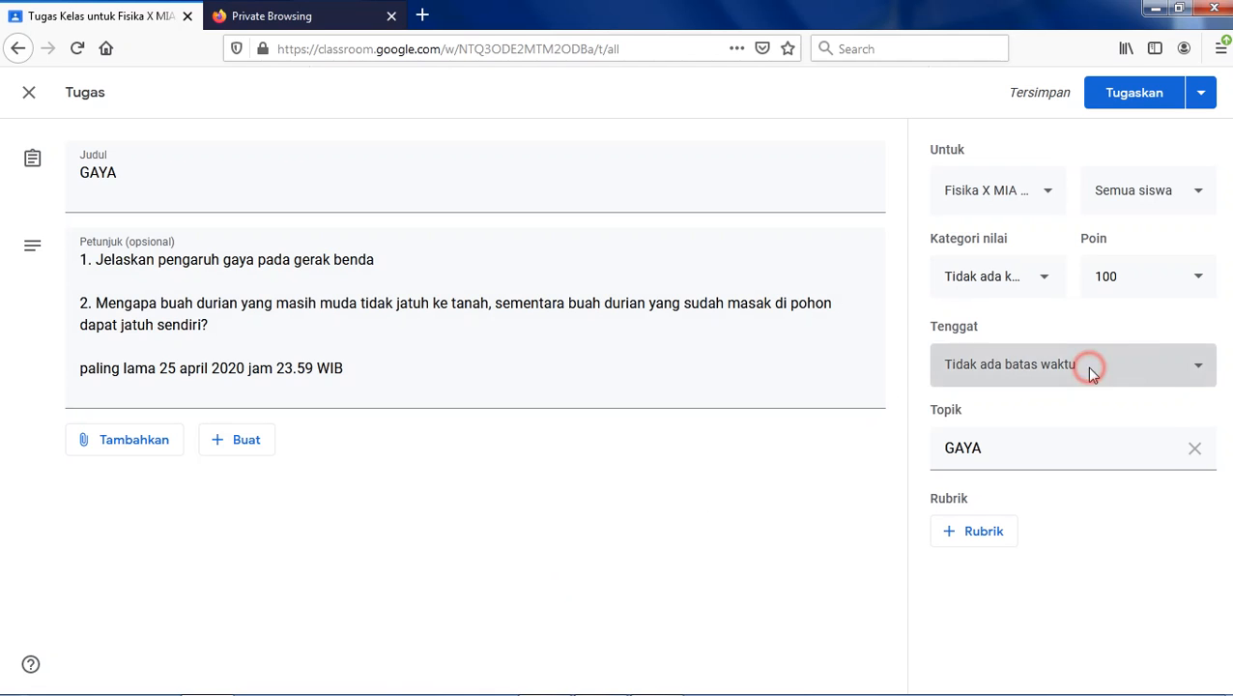
left_click(1090, 435)
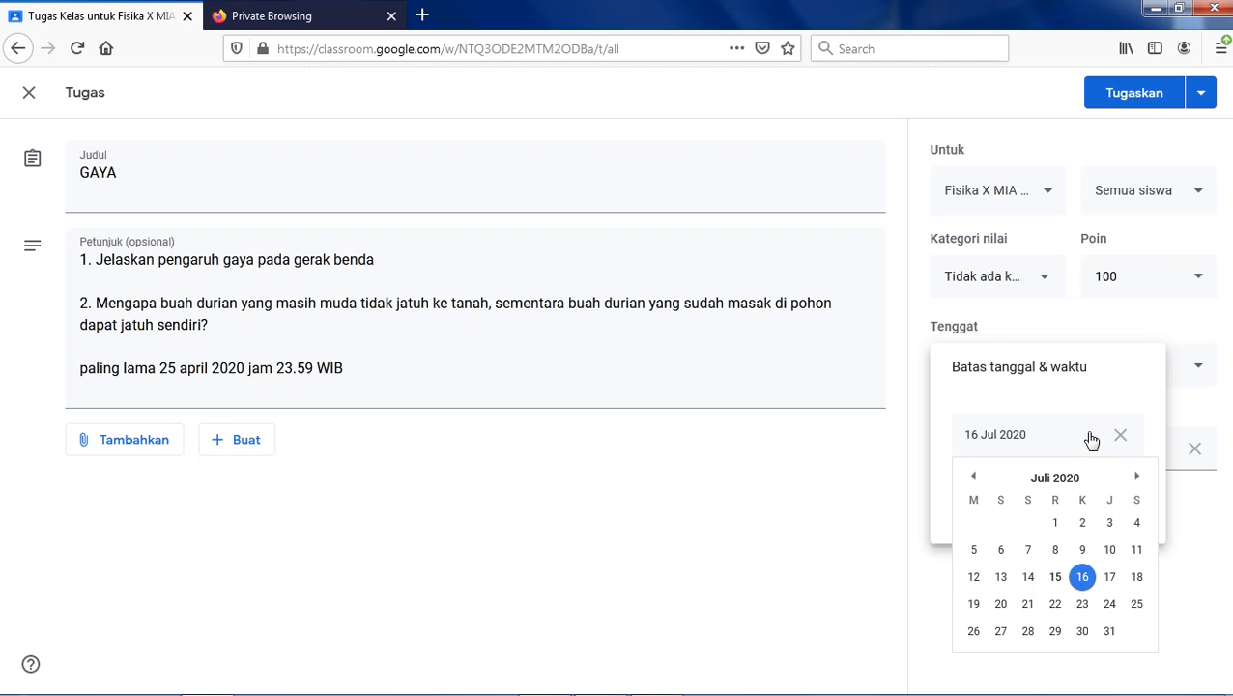
left_click(1083, 577)
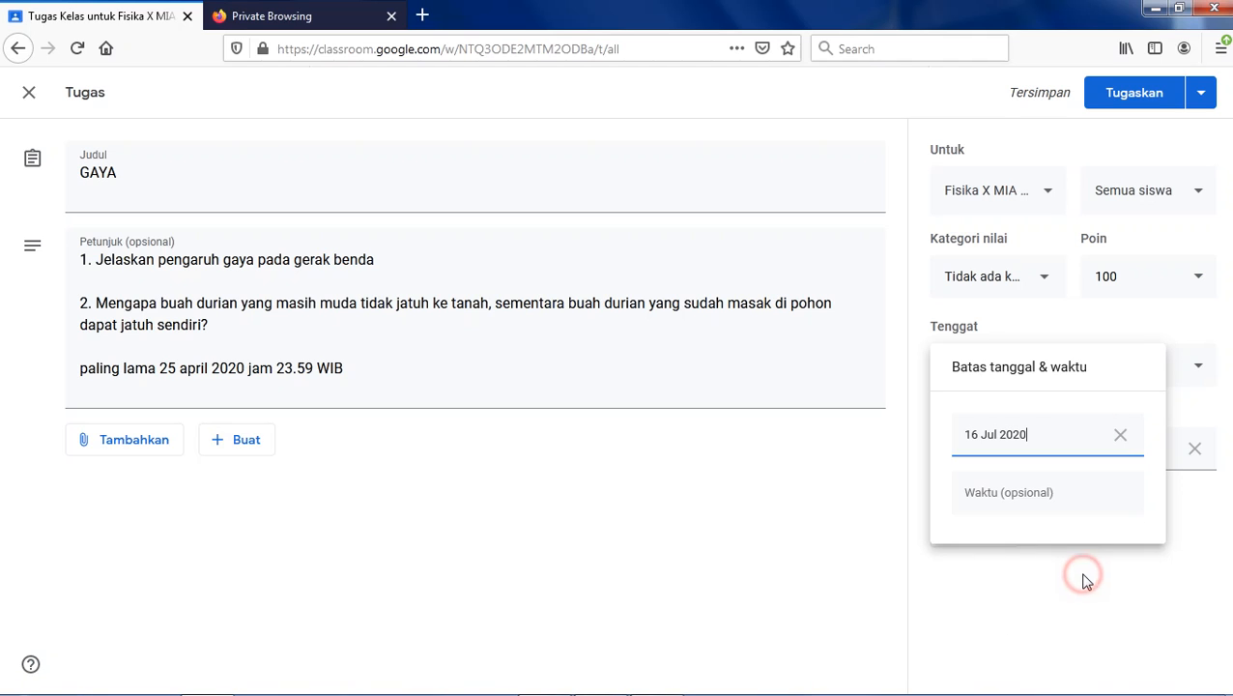
left_click(1038, 512)
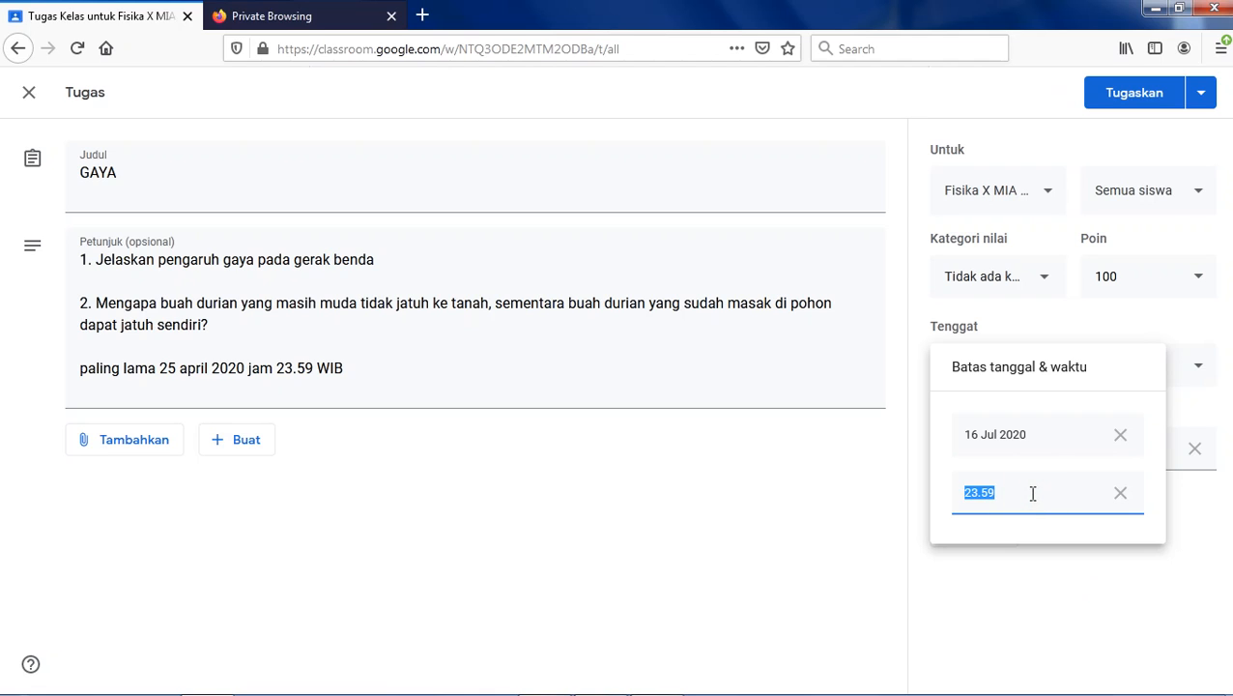
left_click(1031, 493)
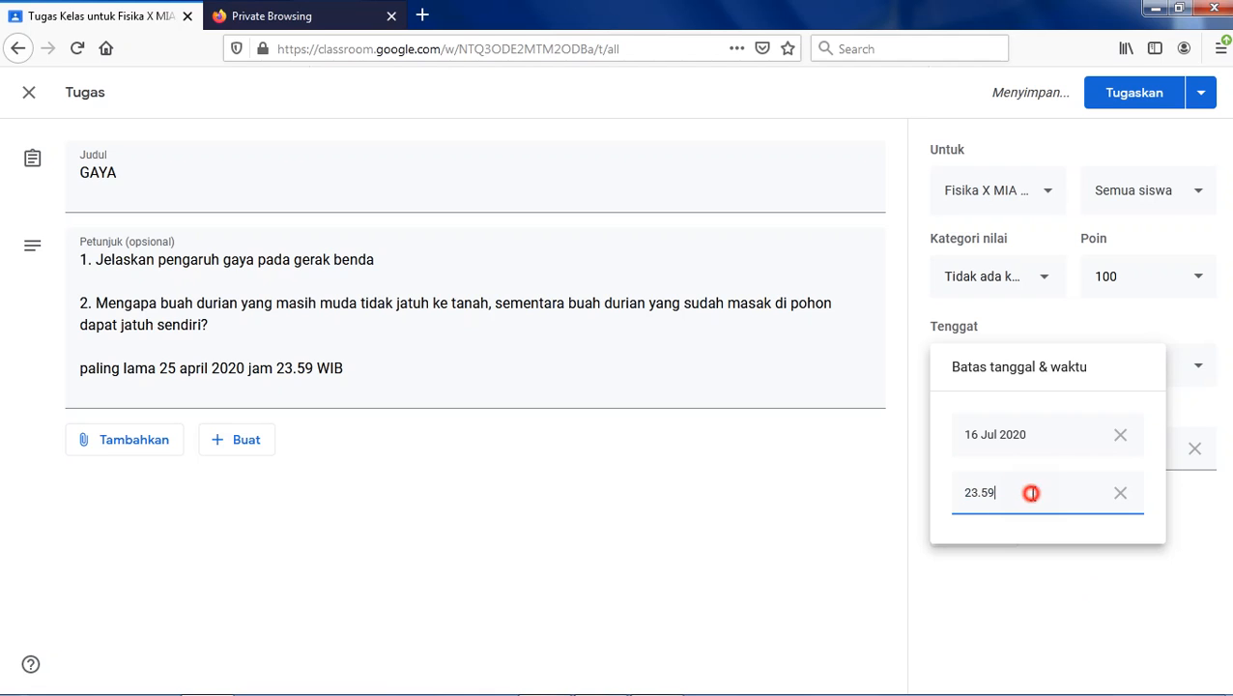
left_click(887, 498)
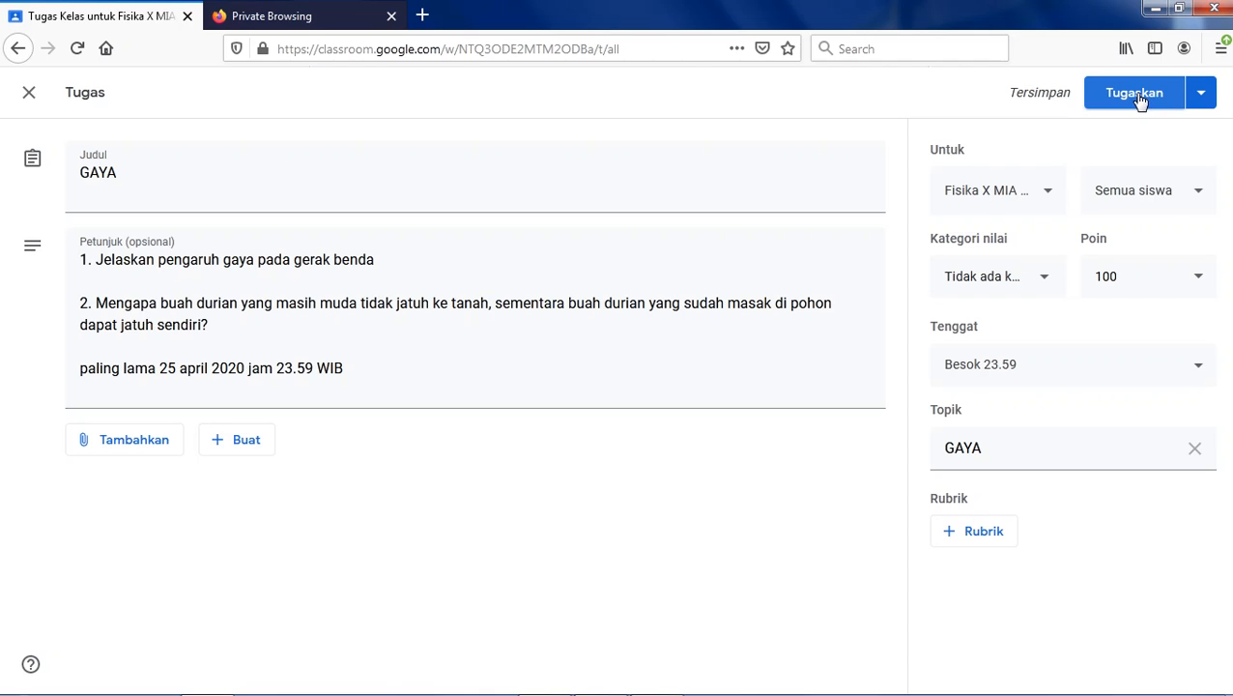
left_click(1204, 98)
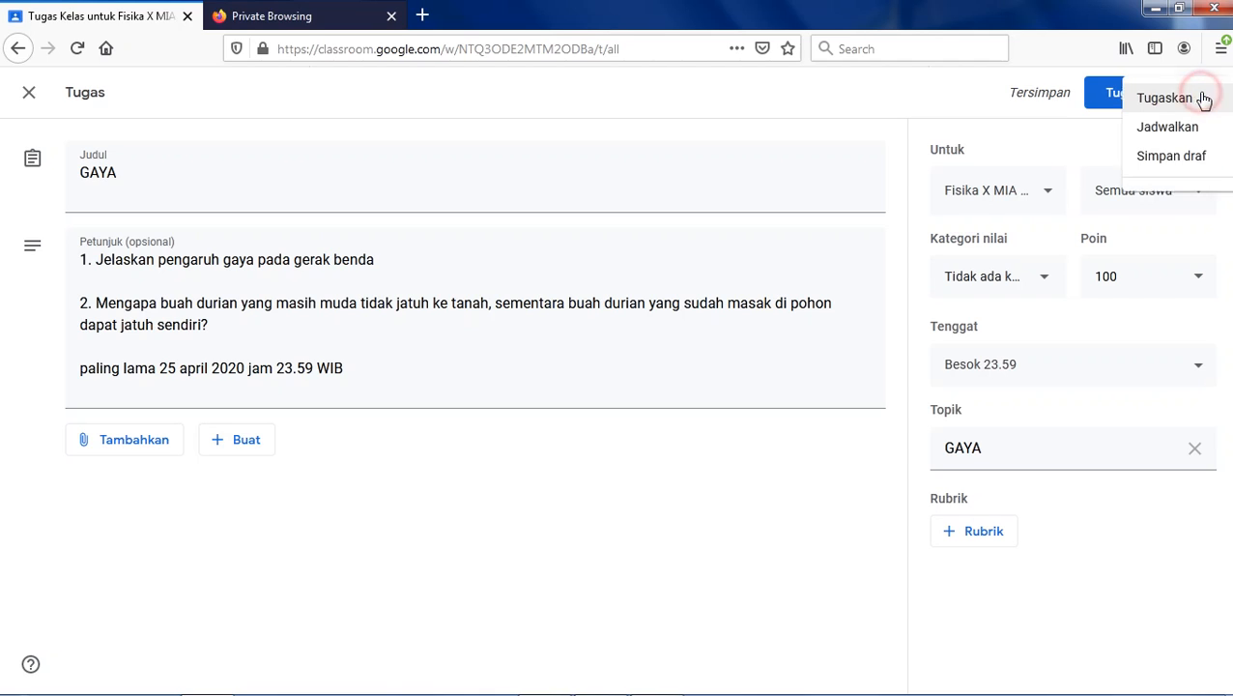
left_click(1144, 133)
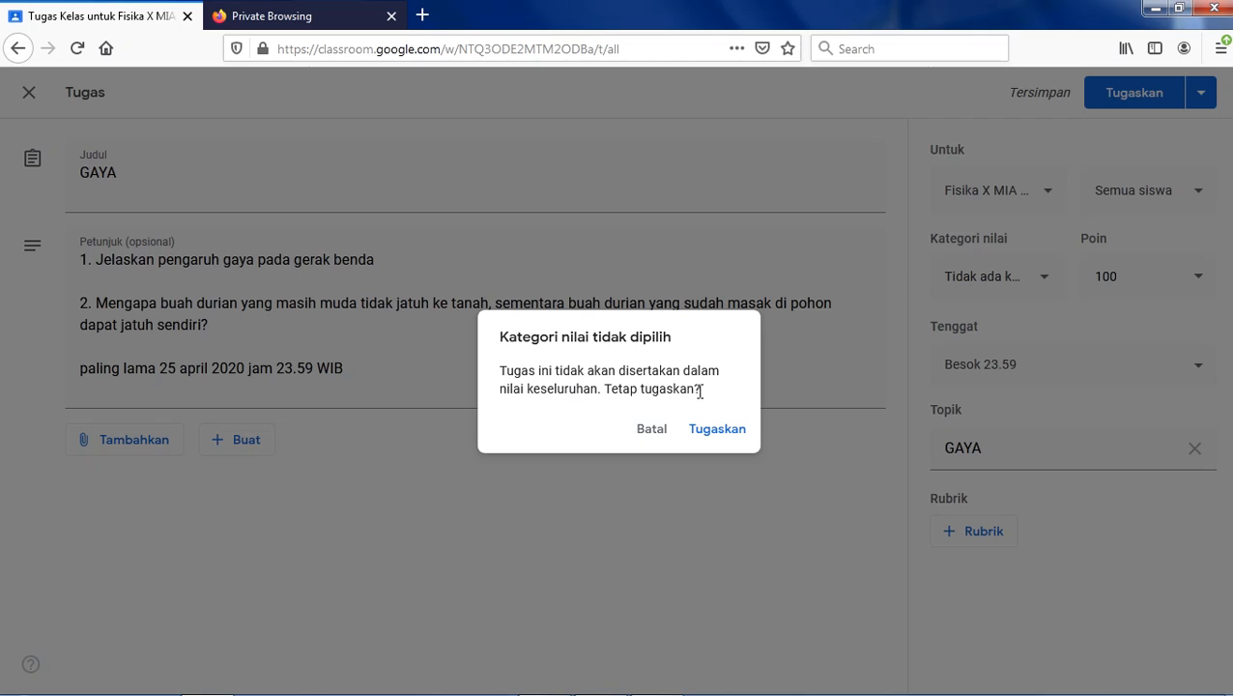
left_click(715, 428)
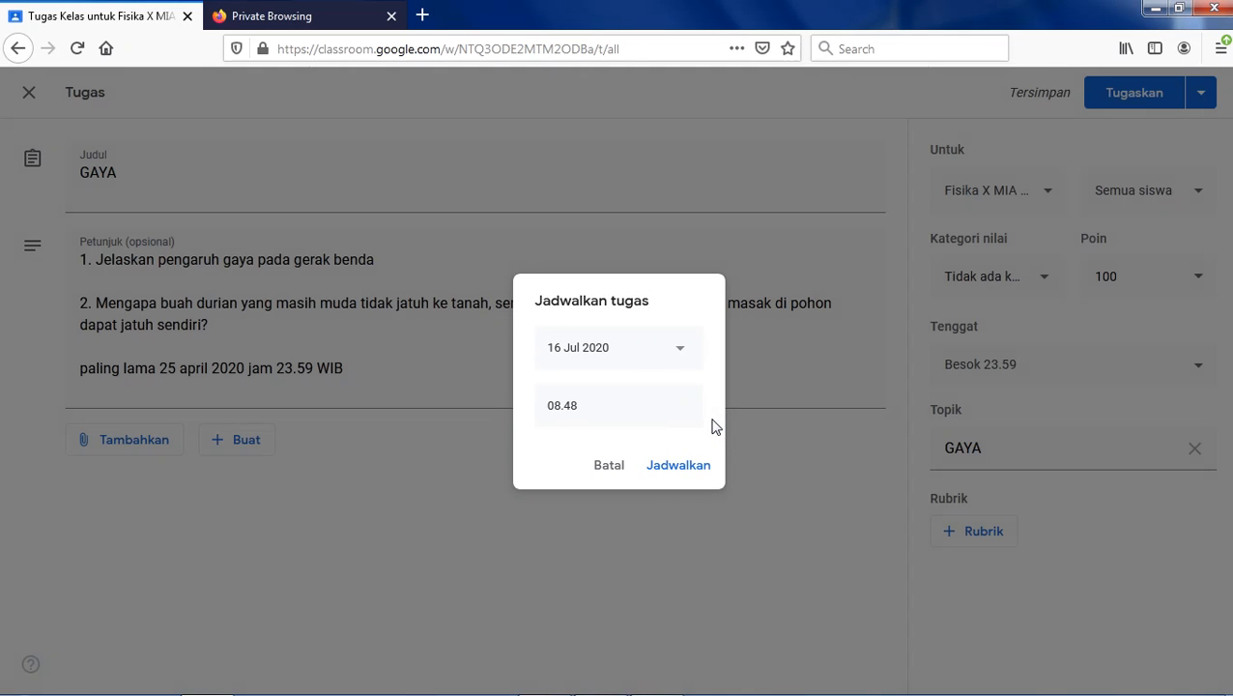
left_click(677, 353)
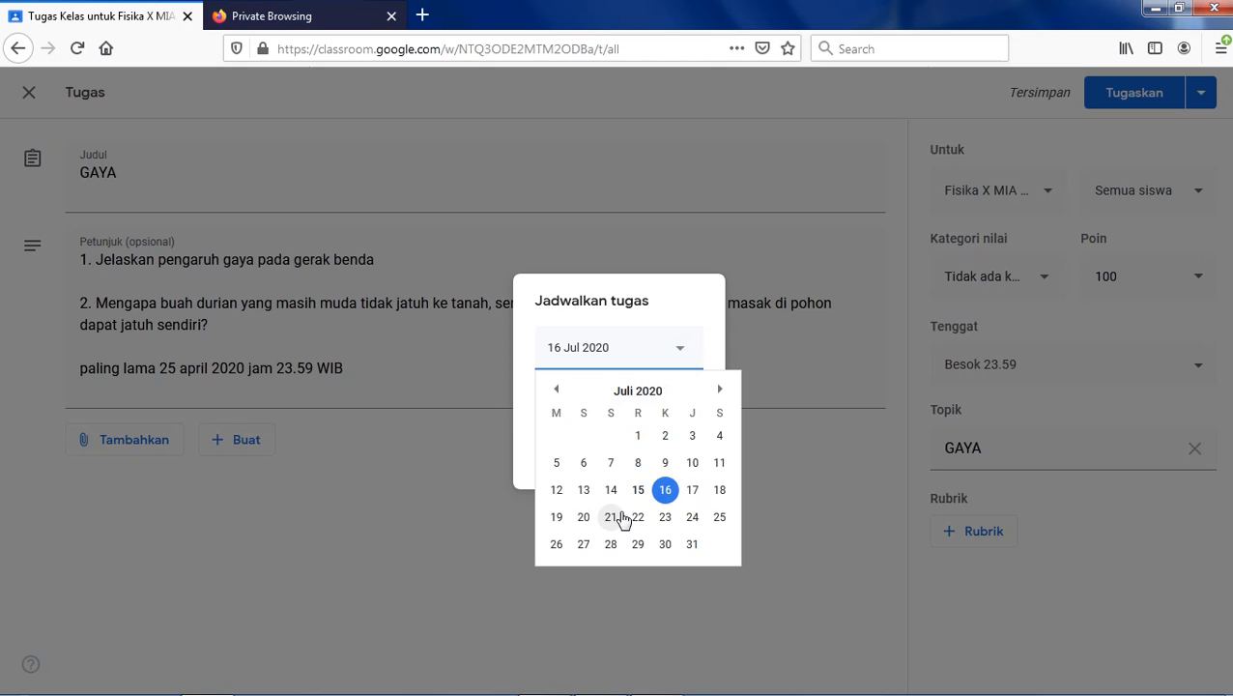
left_click(703, 331)
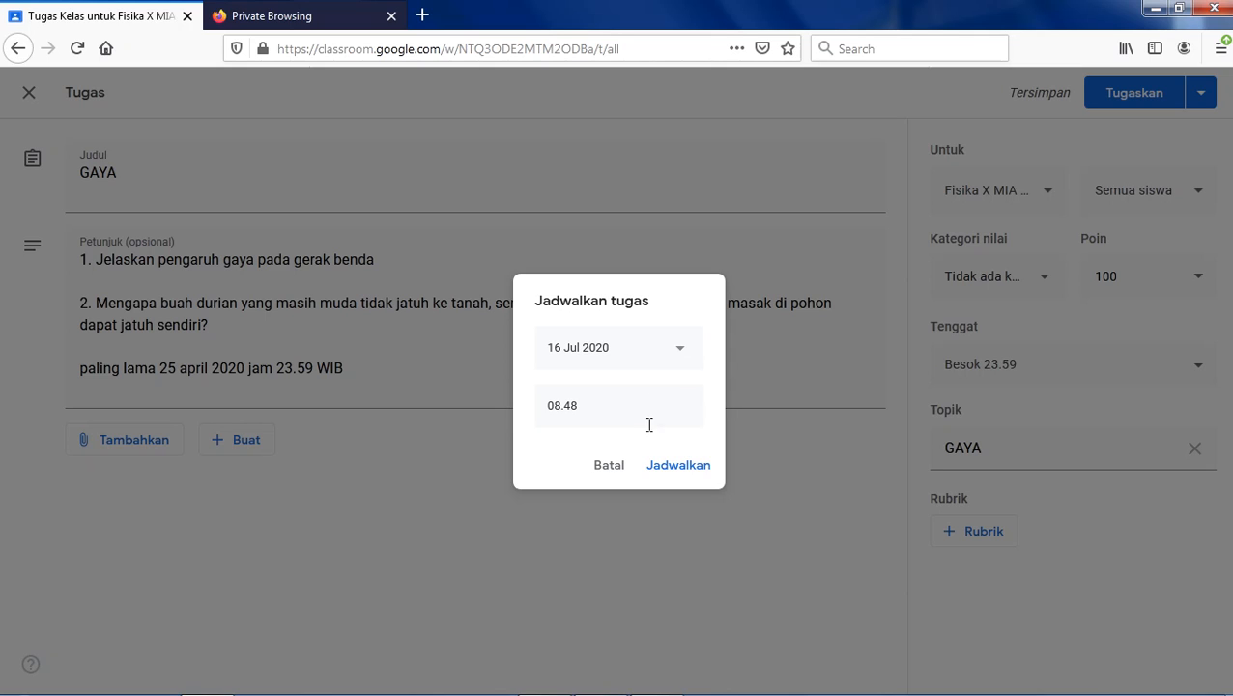
left_click(610, 466)
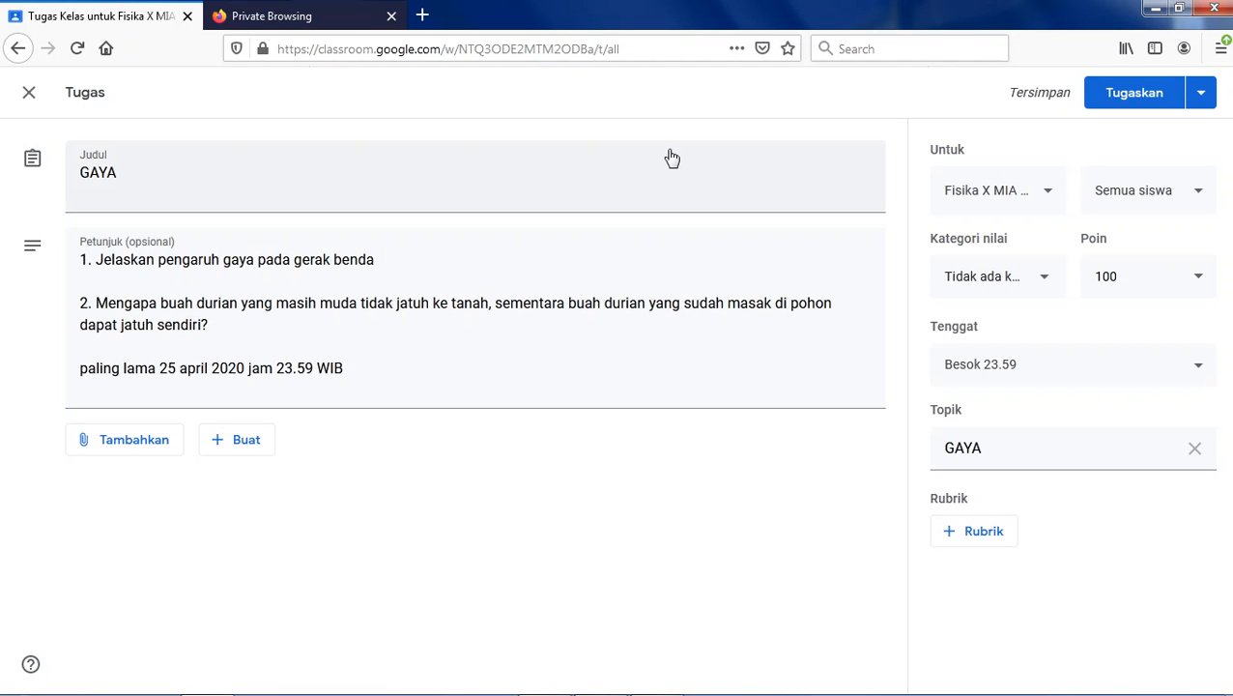
- Close the GAYA assignment without posting it, keeping it as a draft
left_click(29, 94)
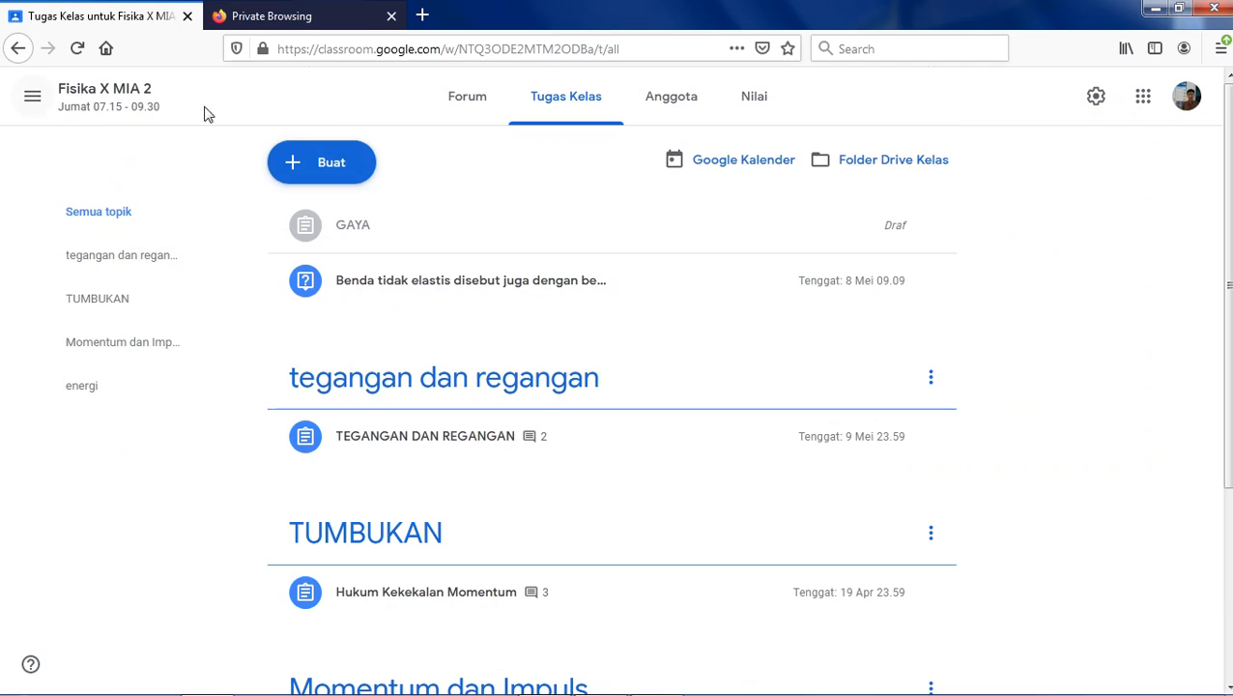
left_click(329, 171)
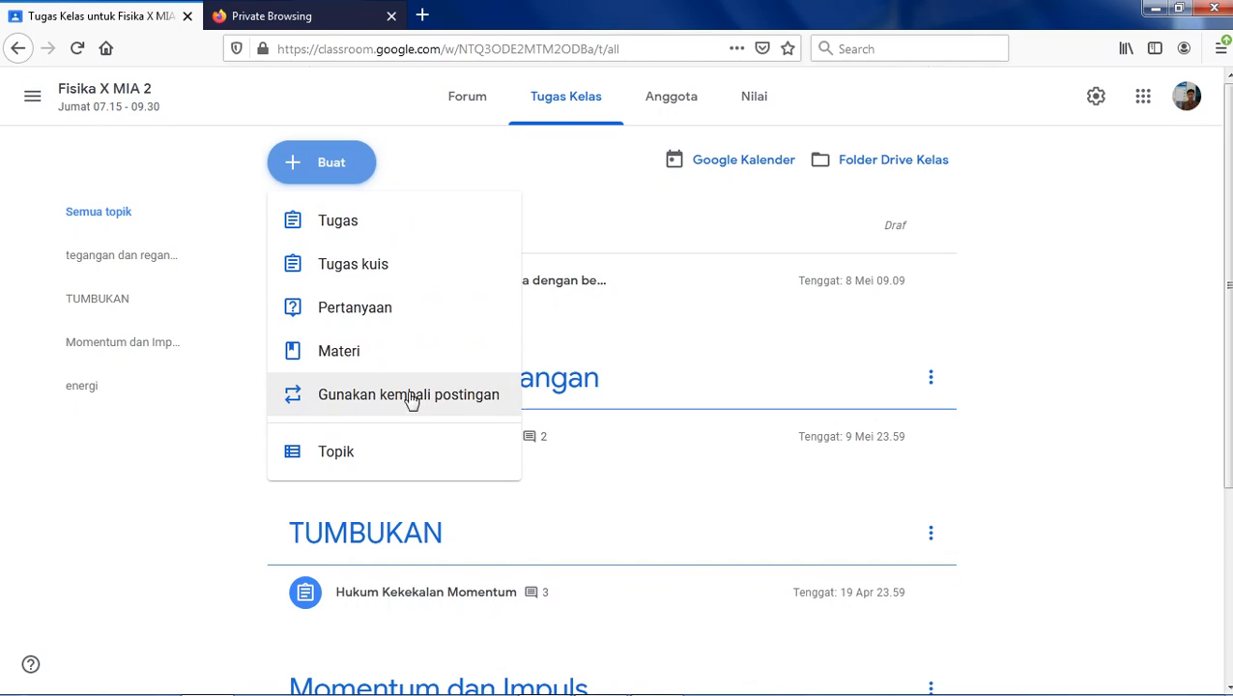
left_click(338, 224)
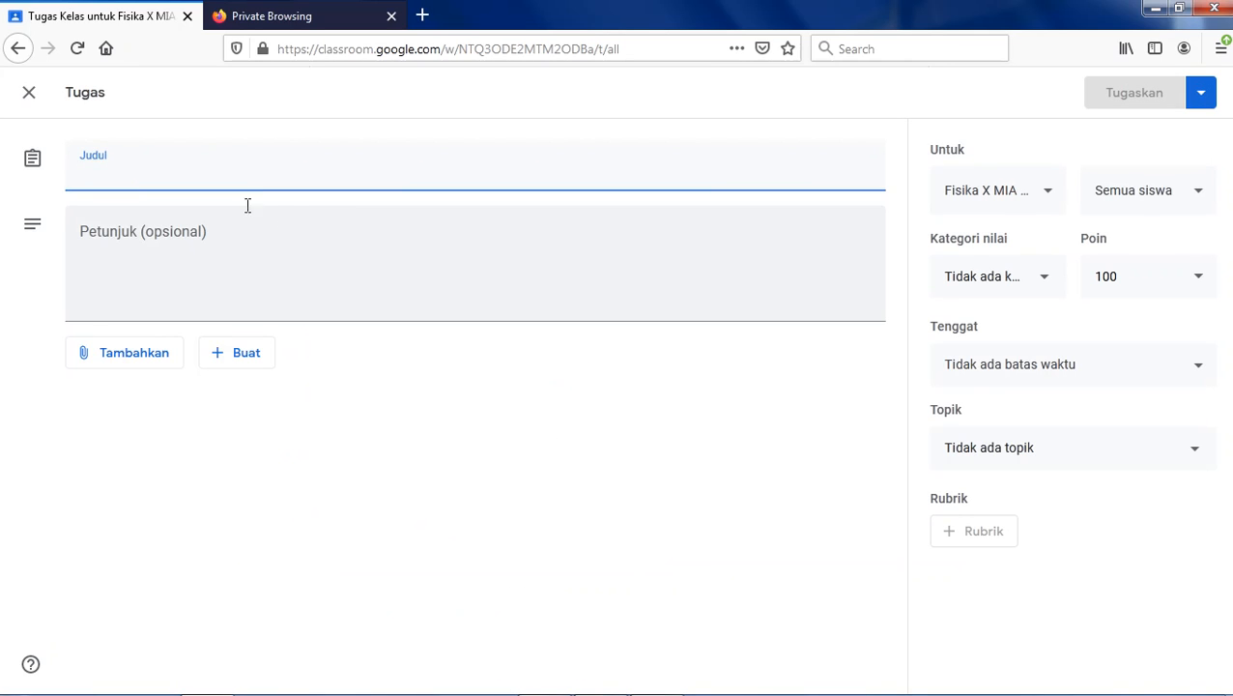
left_click(158, 296)
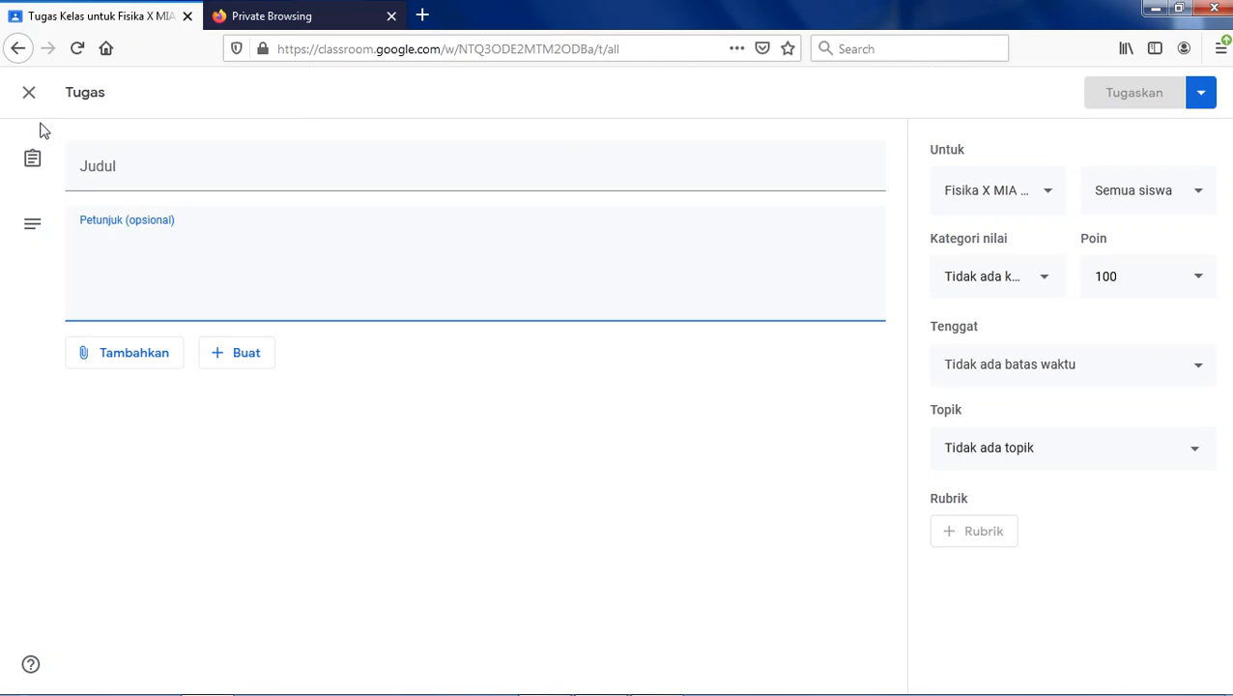
left_click(29, 94)
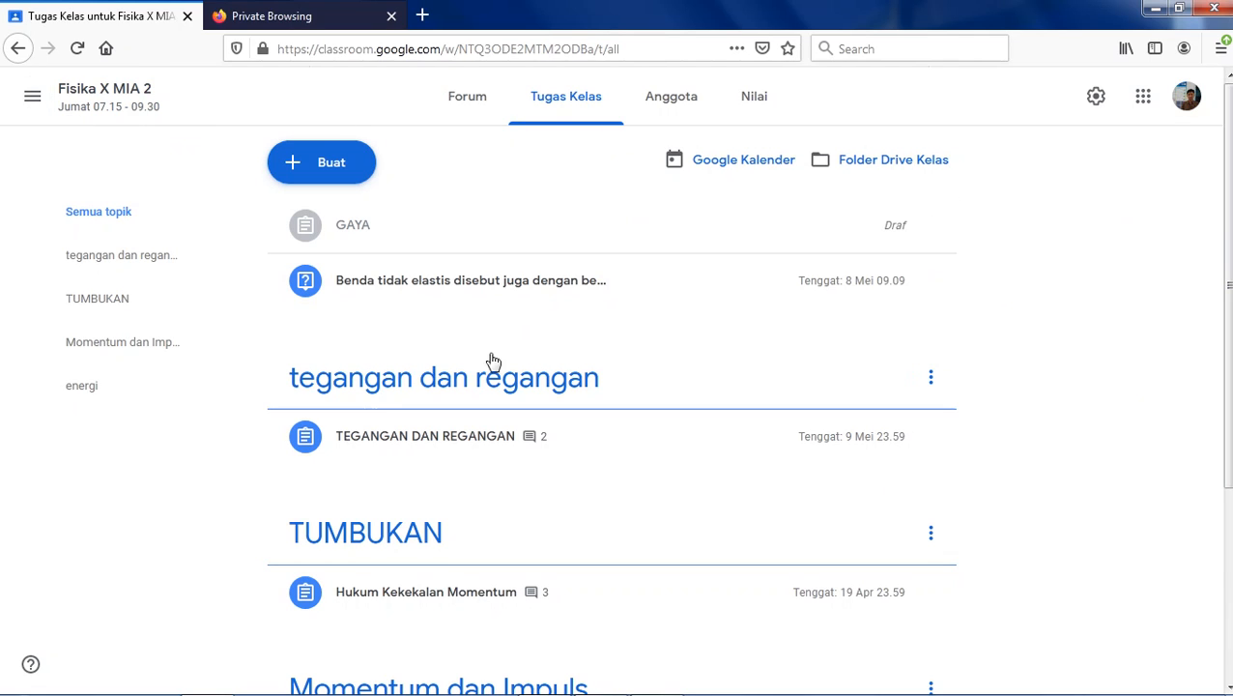
- Open the student work of the TEGANGAN DAN REGANGAN assignment and view the first student card's submission
left_click(392, 440)
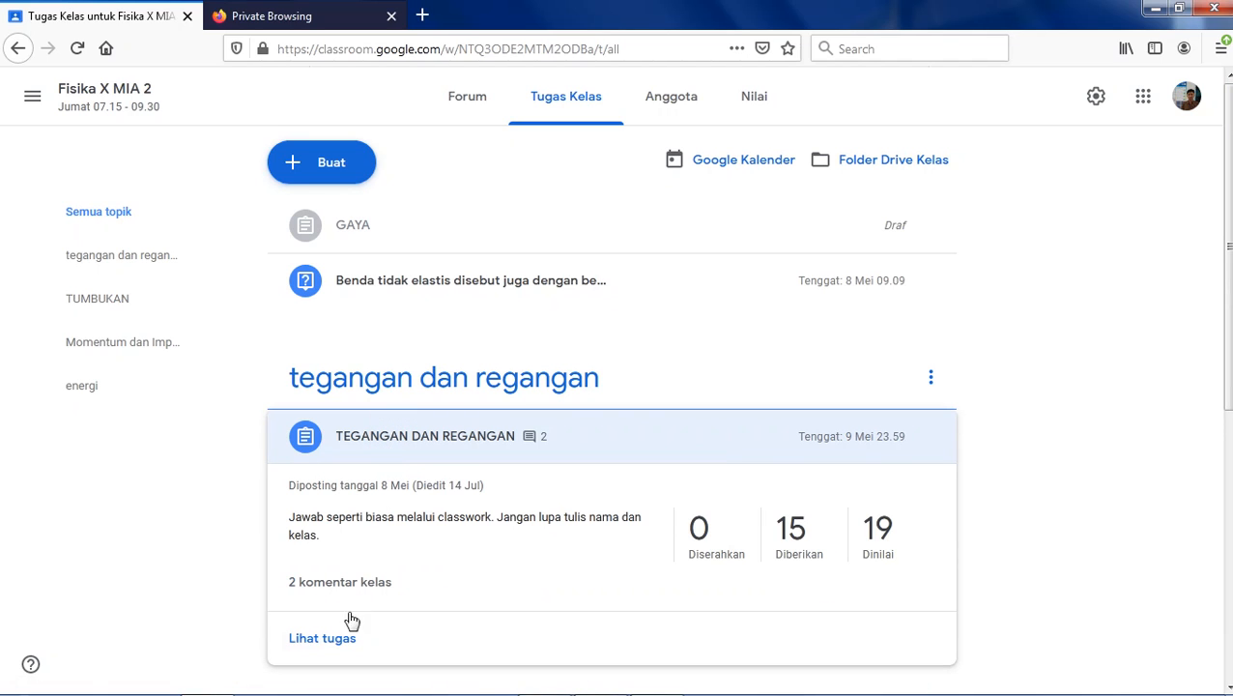
left_click(328, 640)
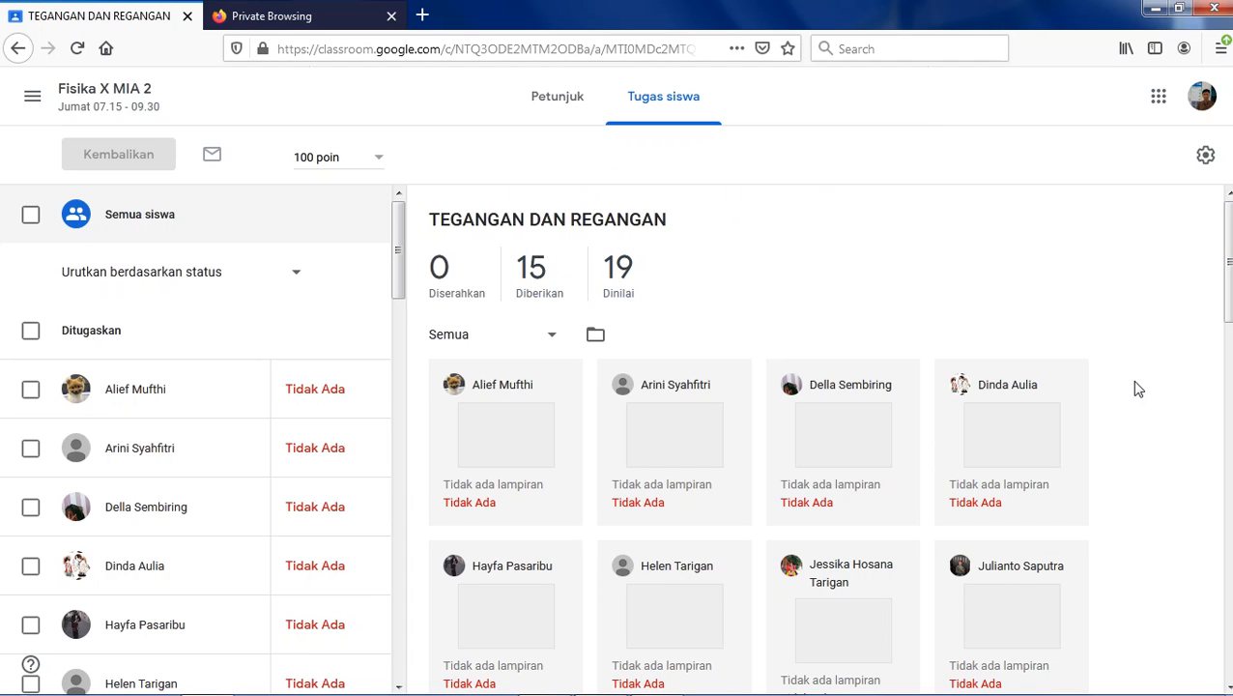
scroll(1224, 290, "down", 2)
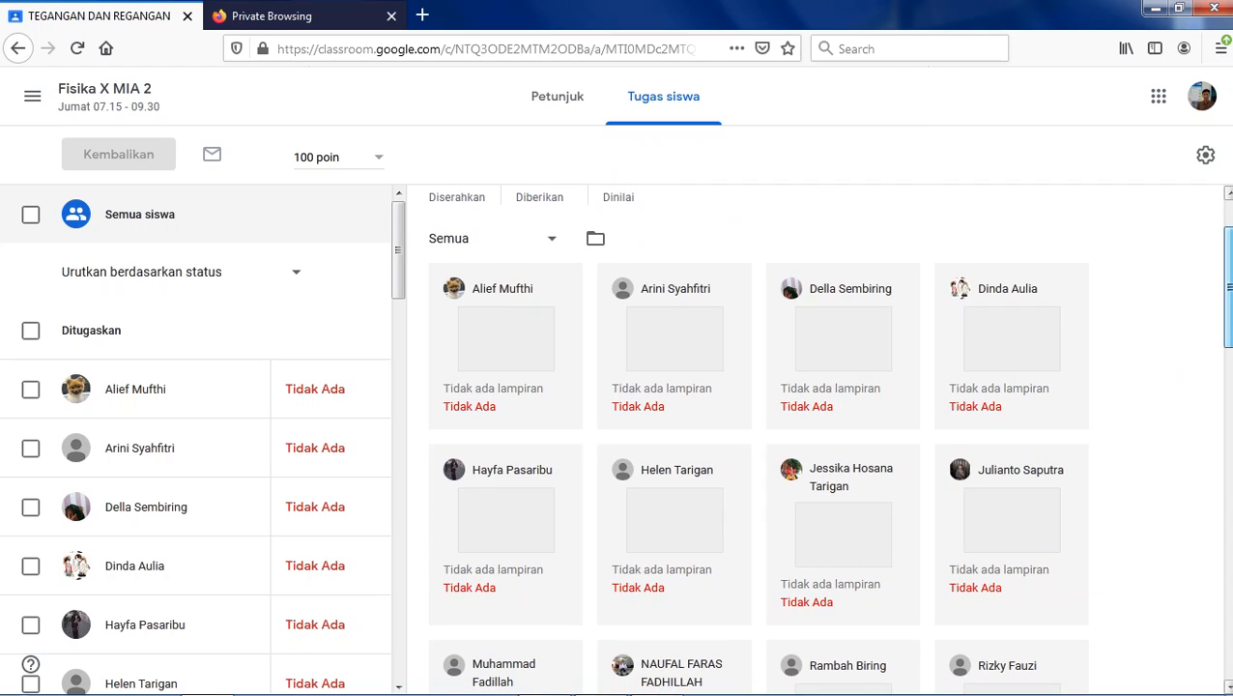
left_click(522, 324)
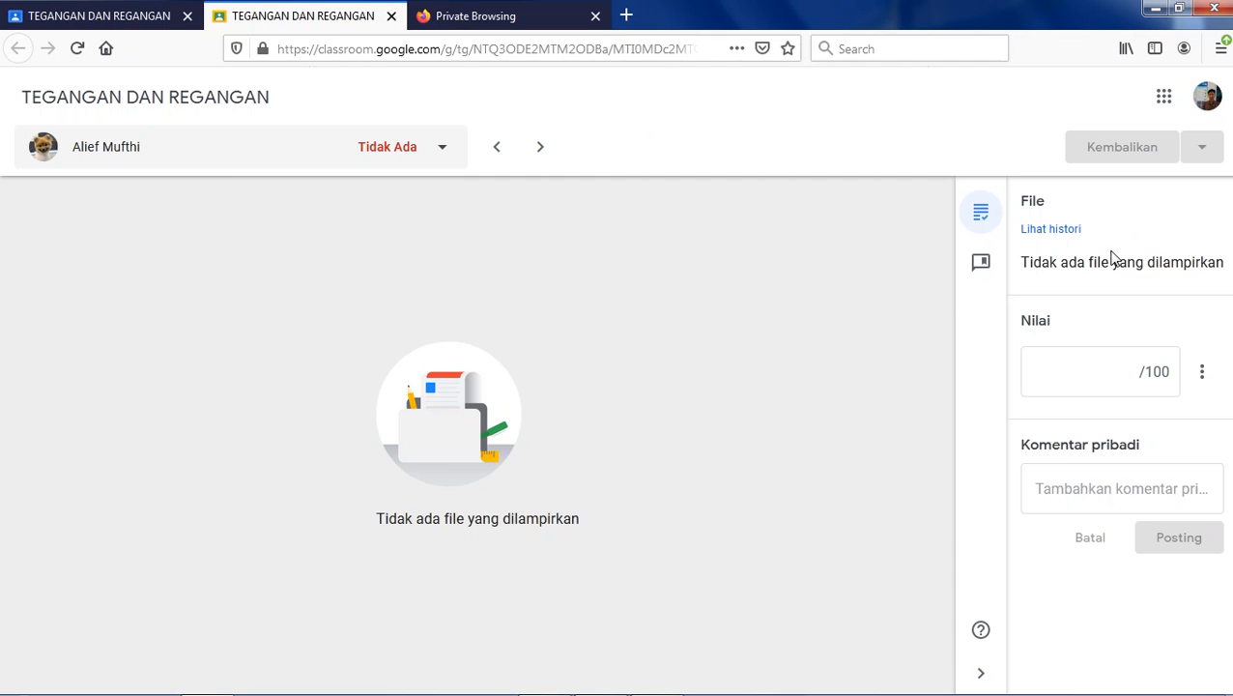
- Switch to the first student in the name-sorted list and view their attached image in its own browser tab, returning to the grading view
left_click(445, 152)
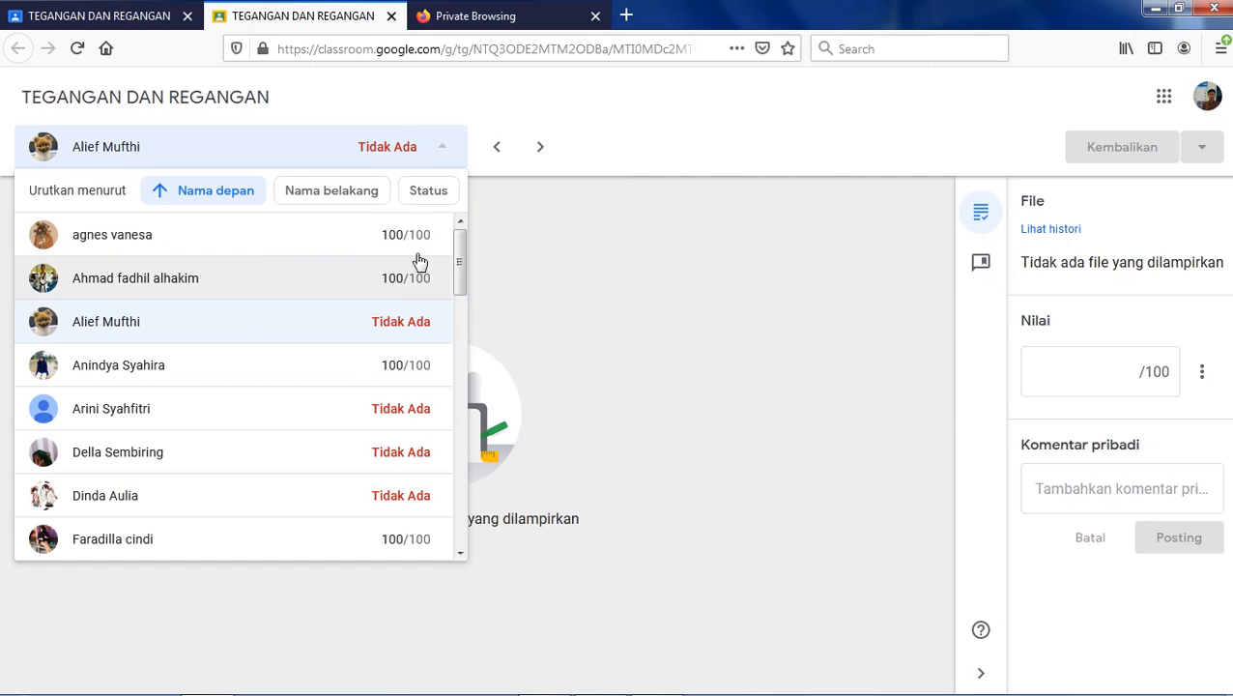
left_click(367, 239)
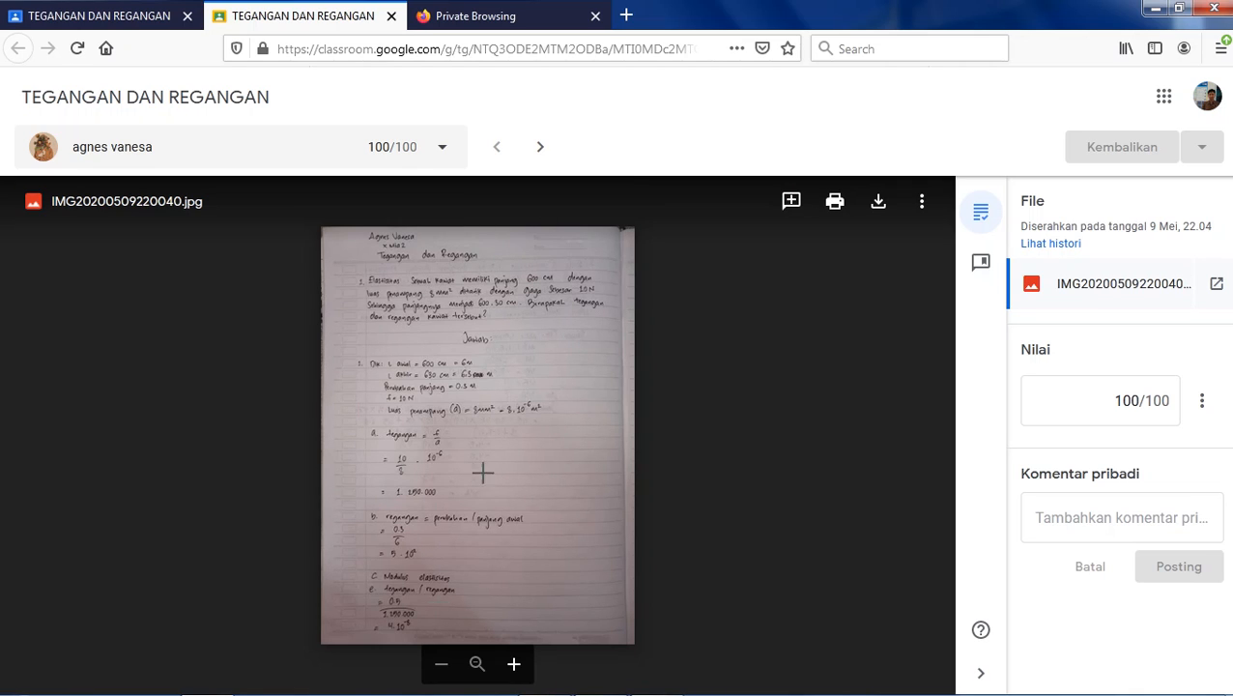
left_click(1218, 288)
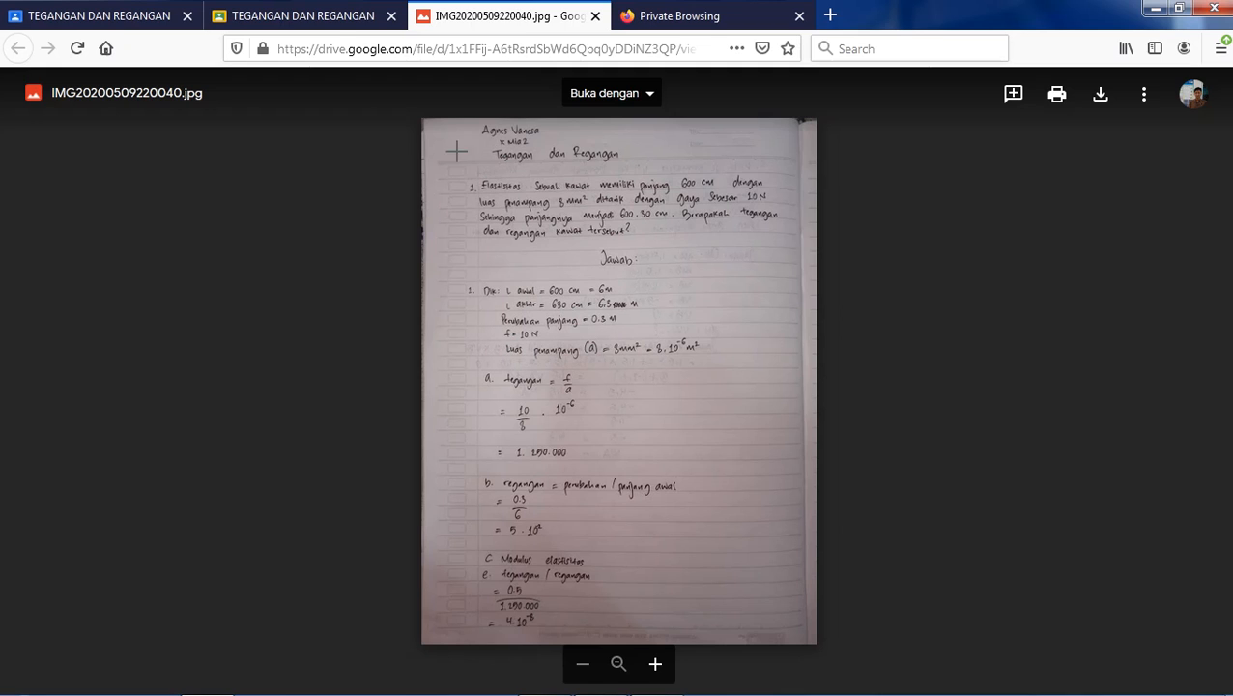
left_click(331, 21)
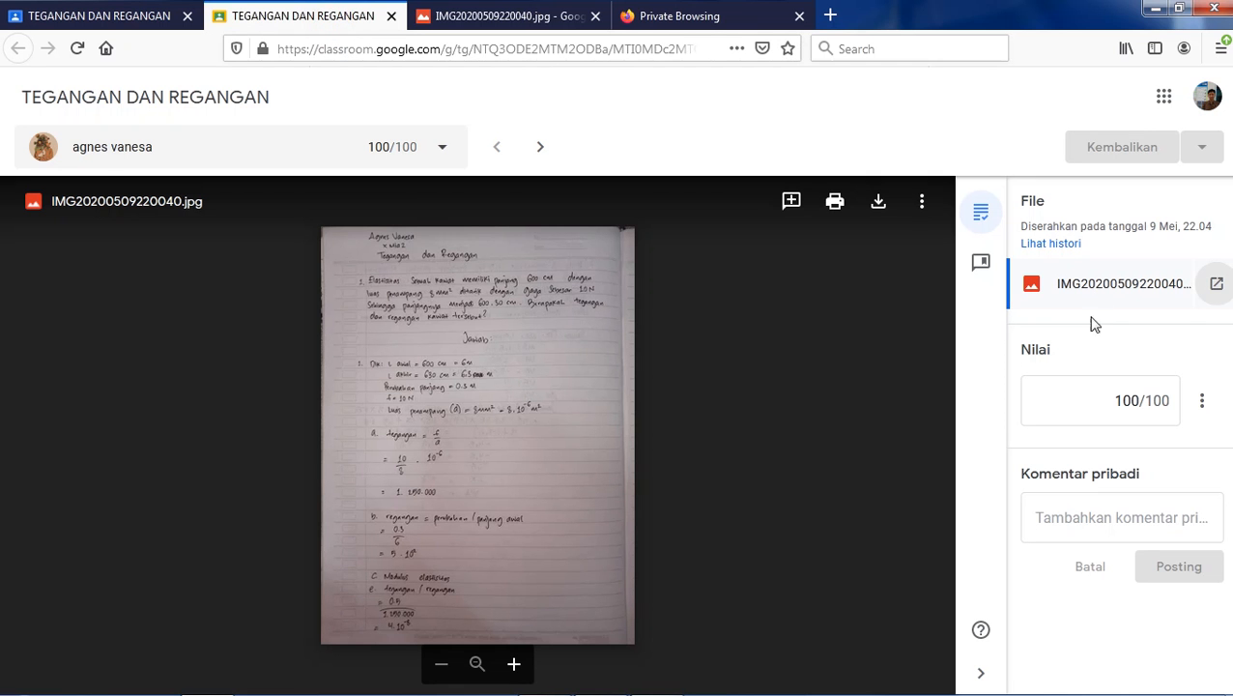
- Try changing the student's grade to 10, restore it to 100, and place the cursor in the private comment field
left_click(1095, 401)
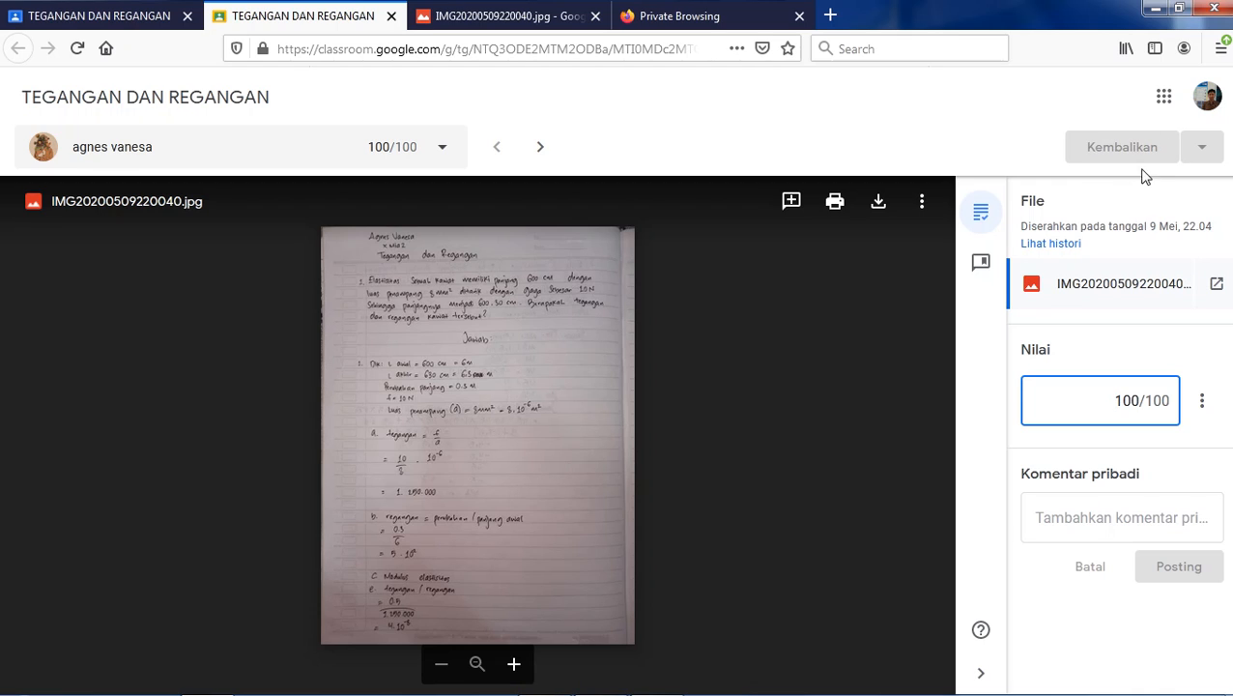
left_click(1137, 400)
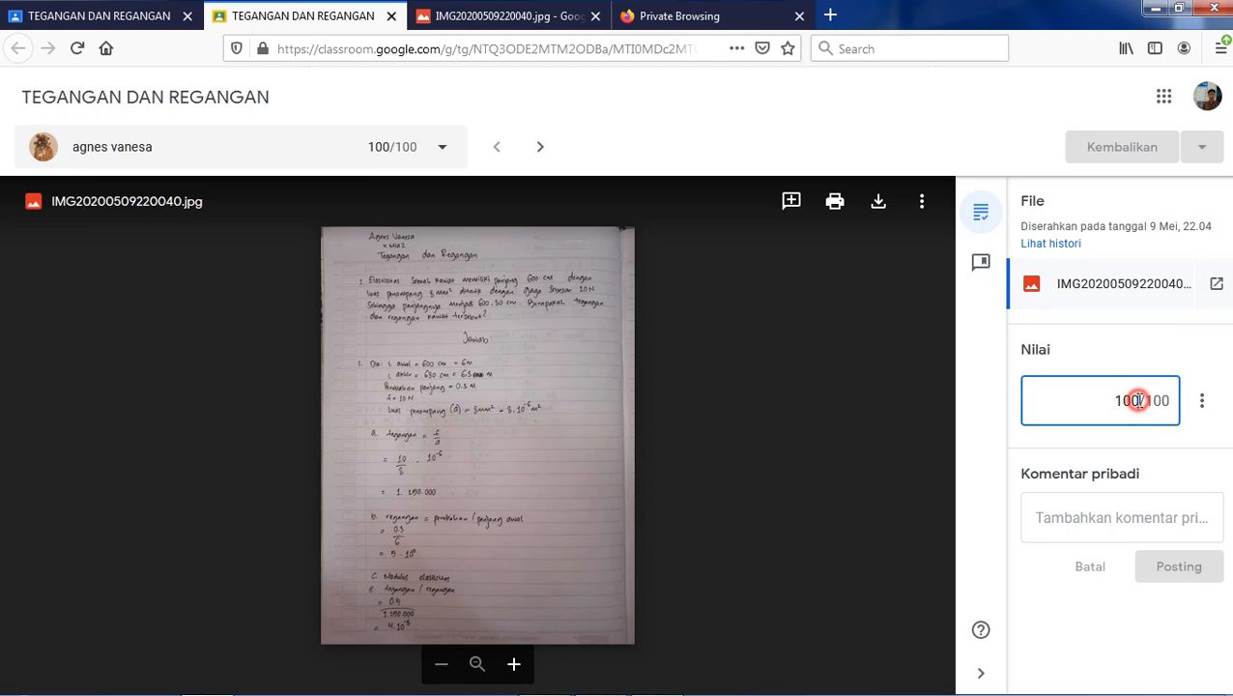
left_click(1201, 400)
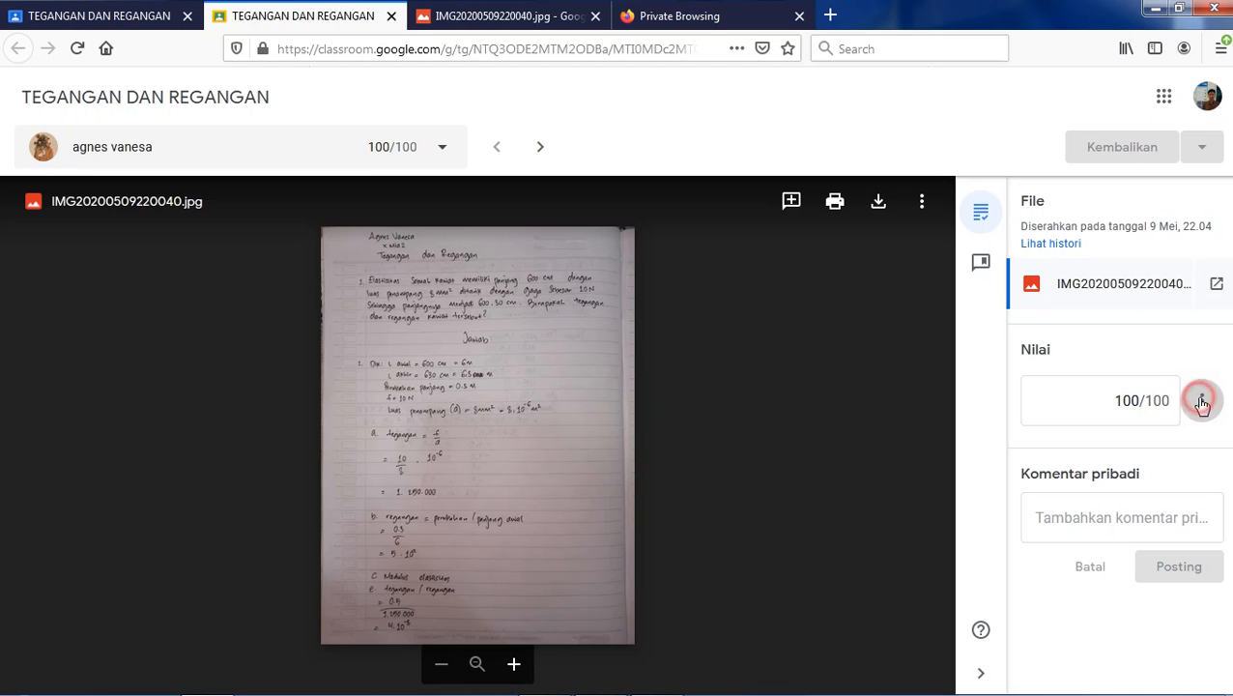
left_click(1131, 400)
left_click(1133, 400)
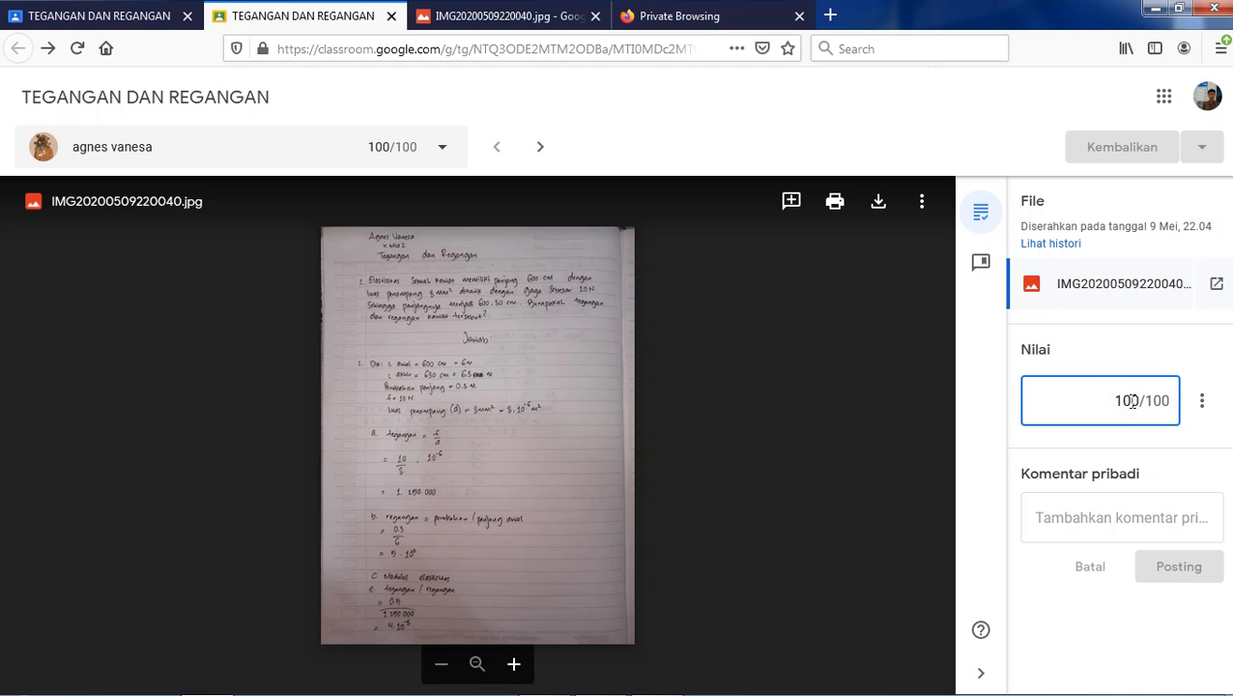
key("BackSpace")
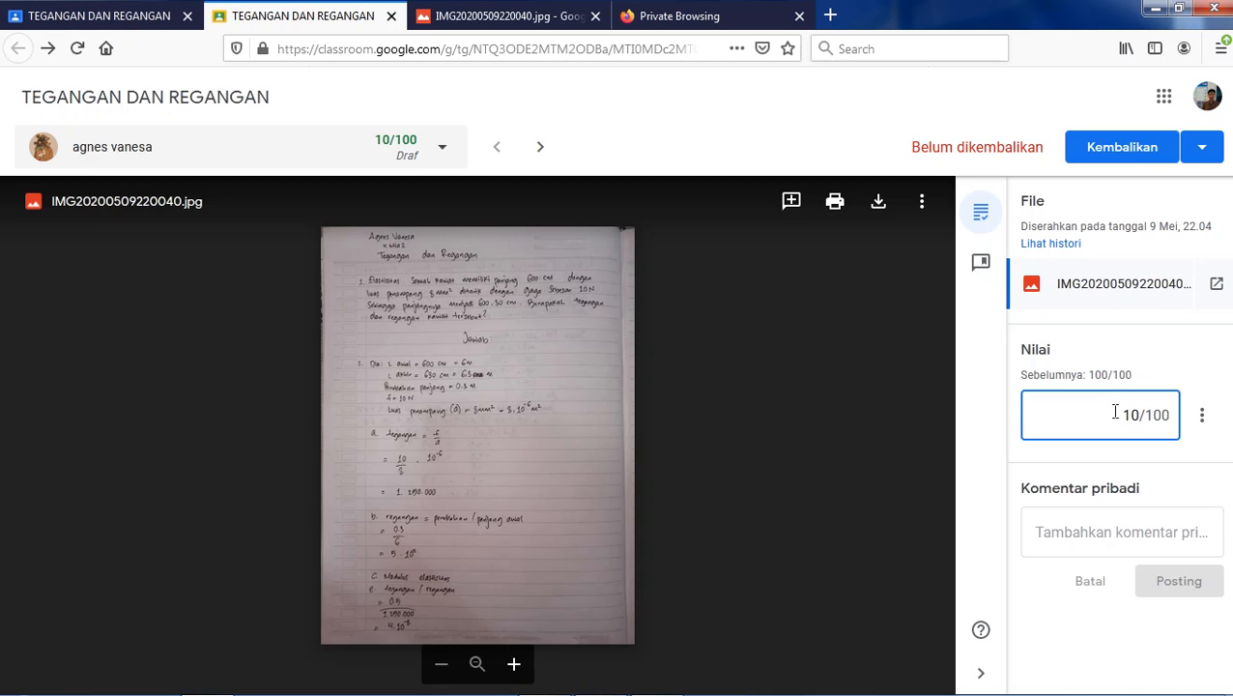
type("0")
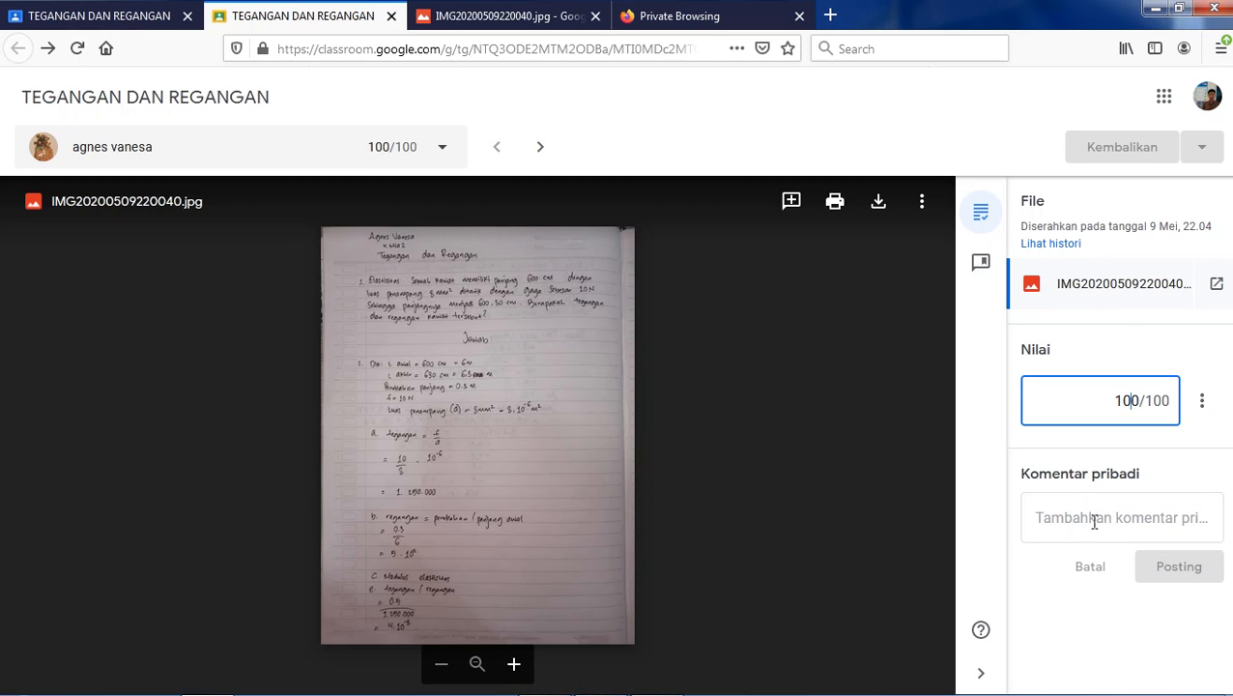
left_click(1093, 523)
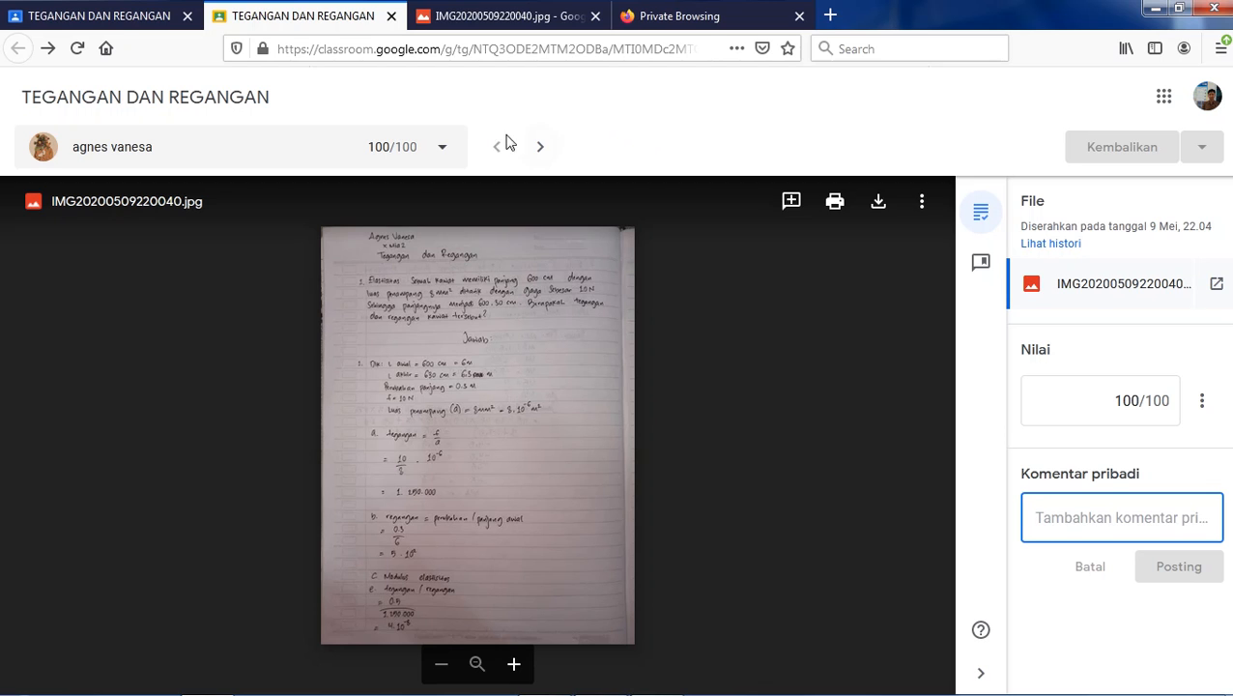
- Look through the student list with its grades and go to the next student's submission
left_click(443, 152)
left_click_drag(462, 256, 464, 365)
left_click_drag(470, 278, 467, 200)
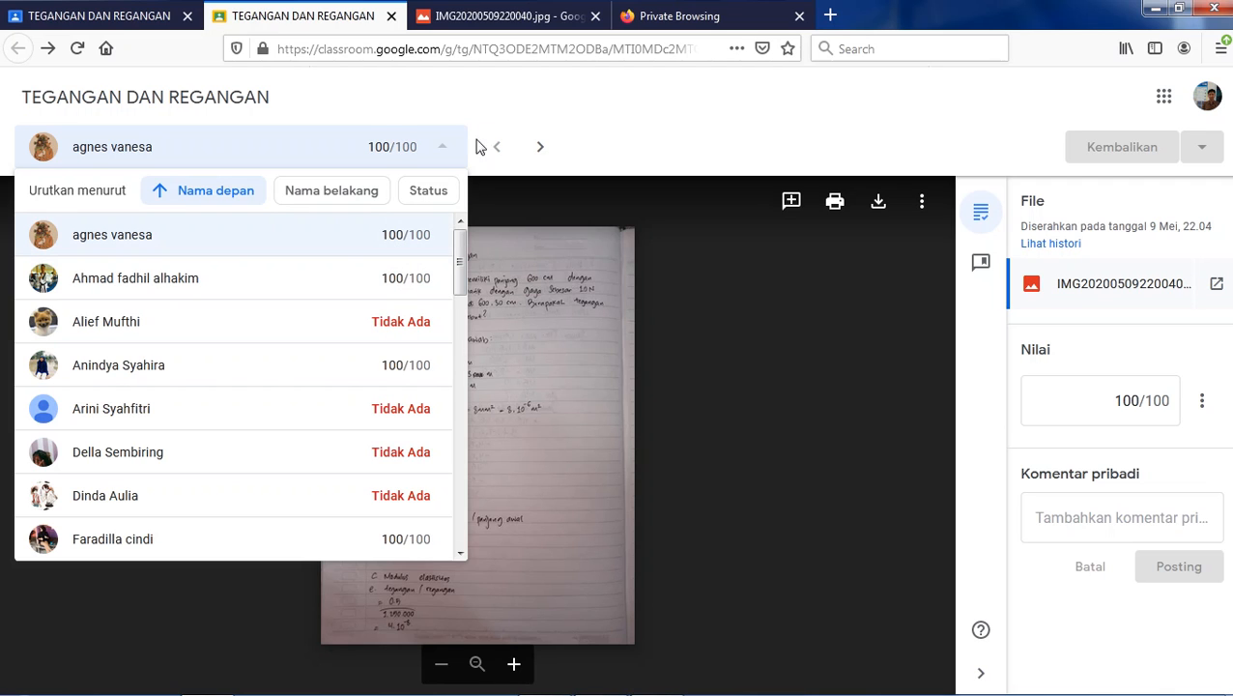
left_click(516, 125)
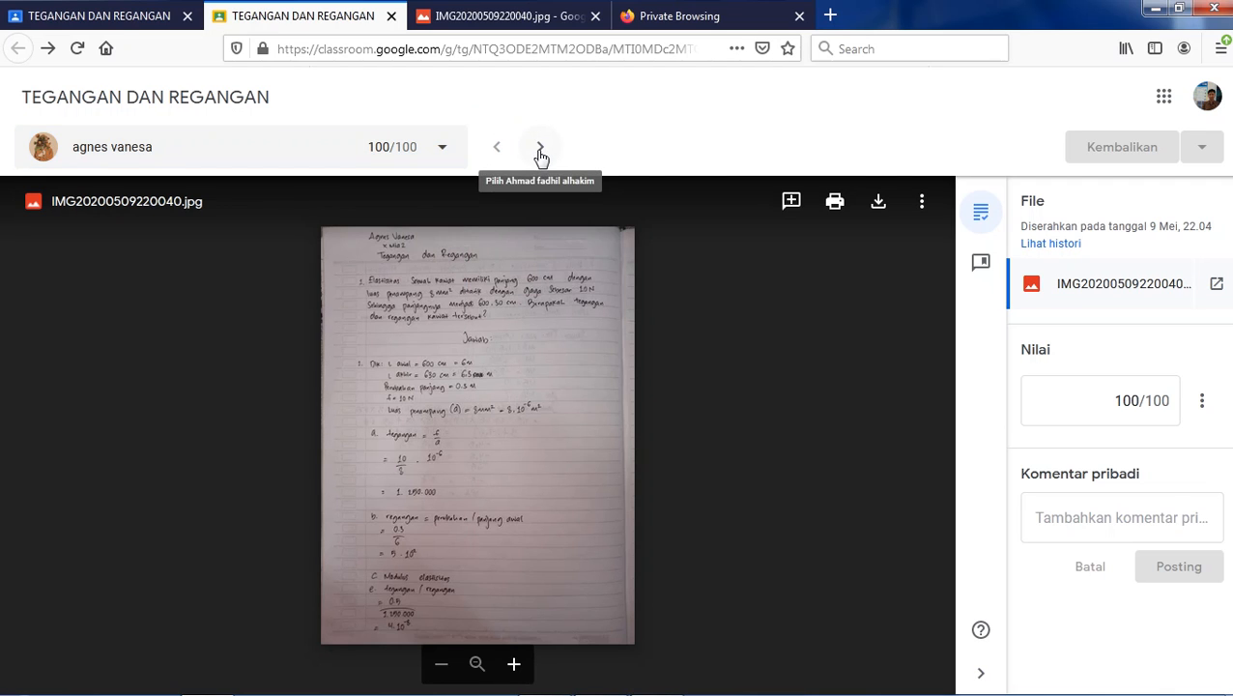
left_click(542, 159)
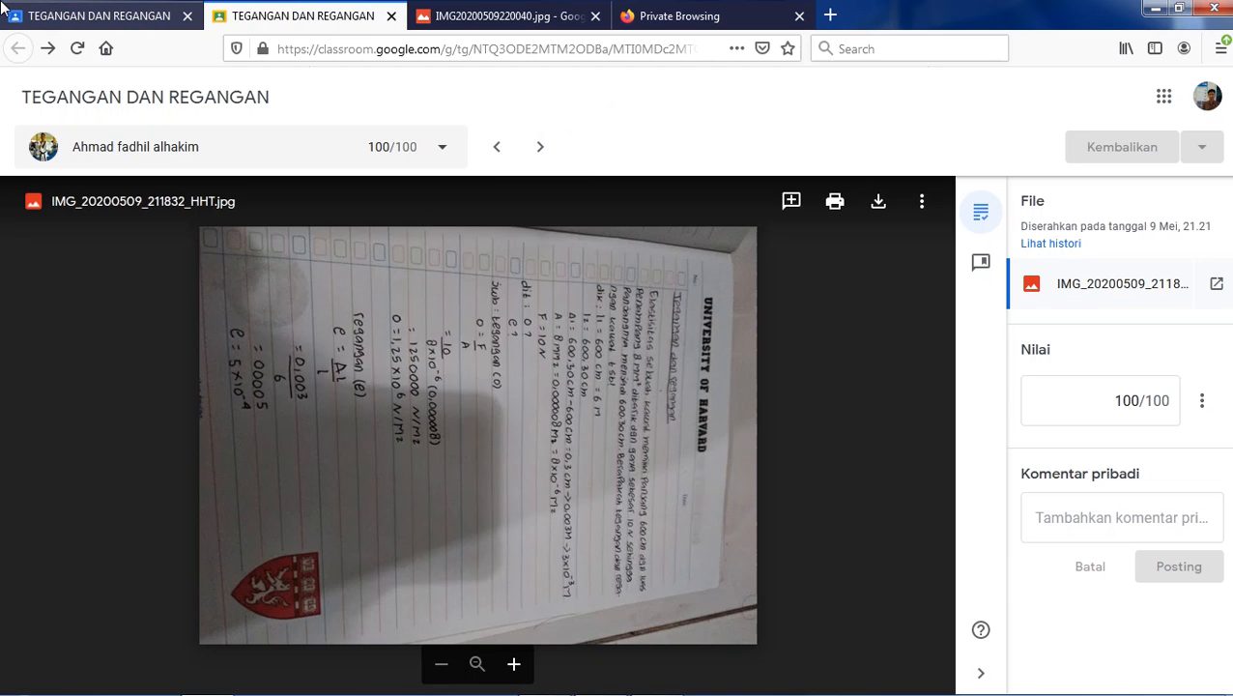
- Go back to the class's classwork list and reopen the student work of the TEGANGAN DAN REGANGAN assignment
left_click(102, 11)
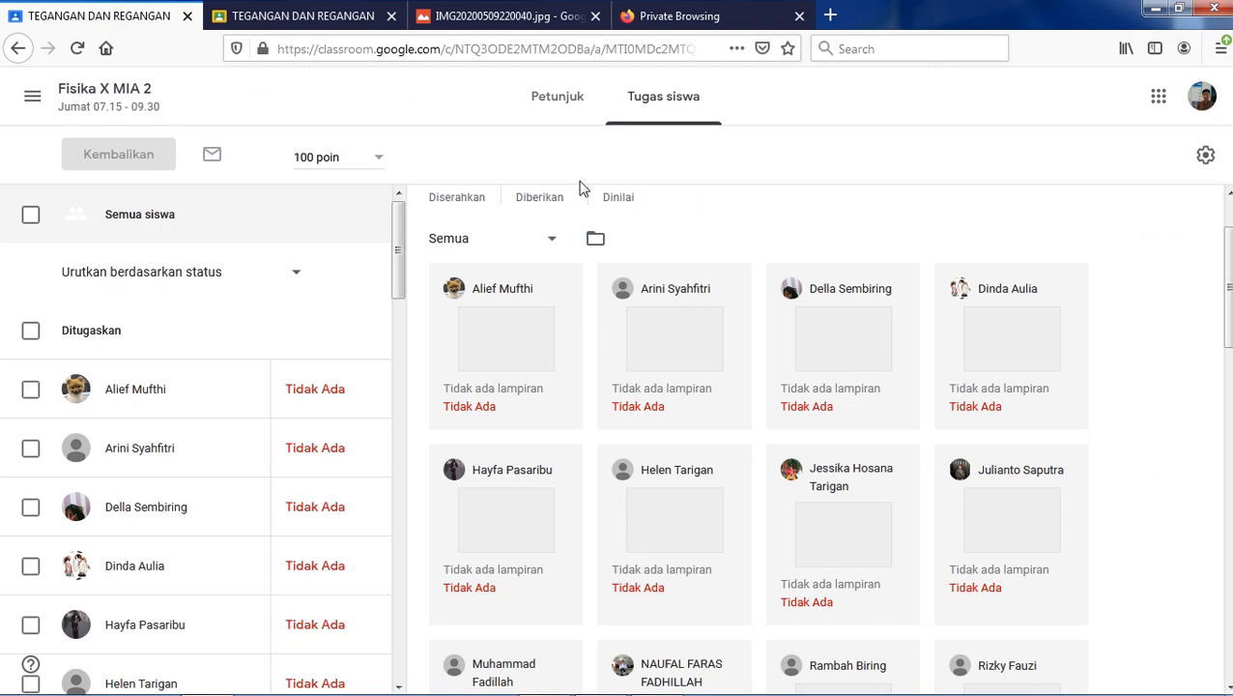
left_click(16, 47)
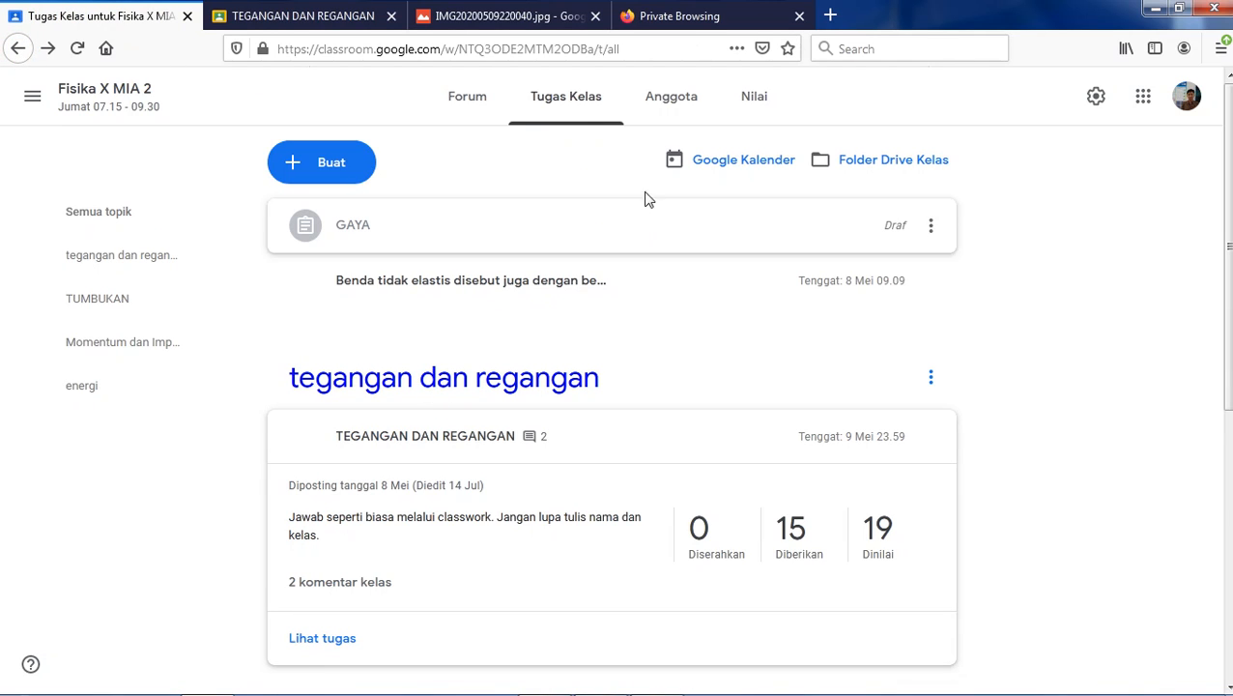
left_click(570, 114)
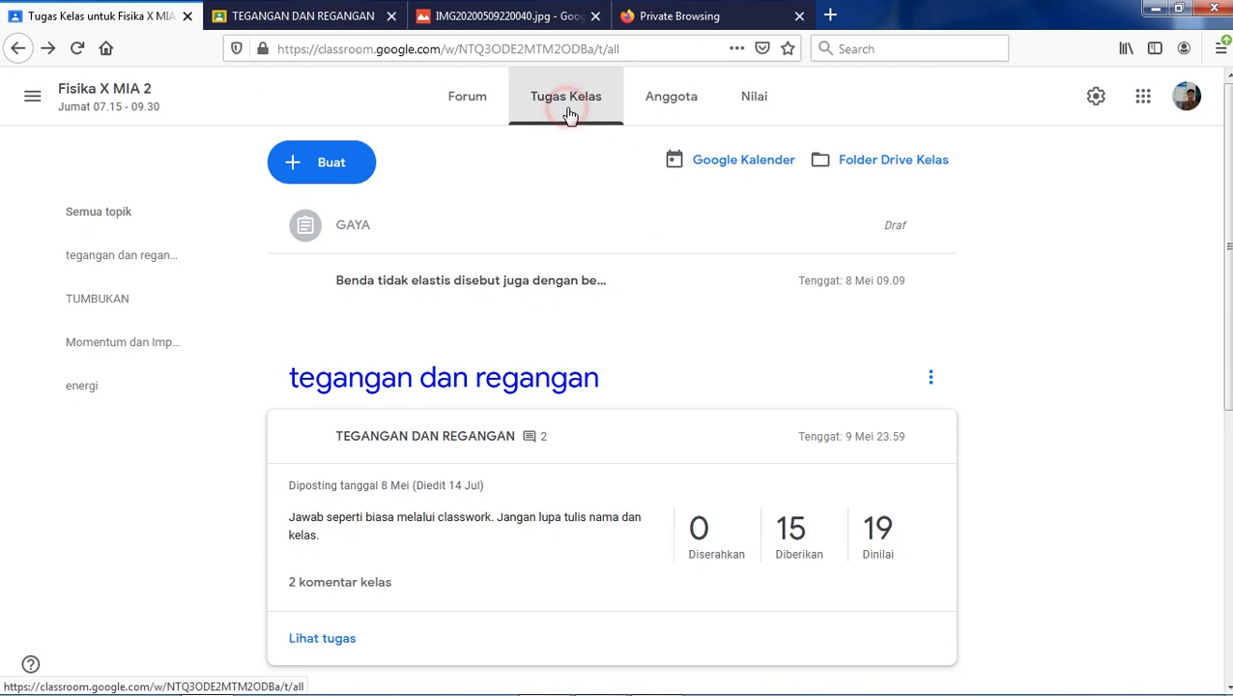
left_click(324, 640)
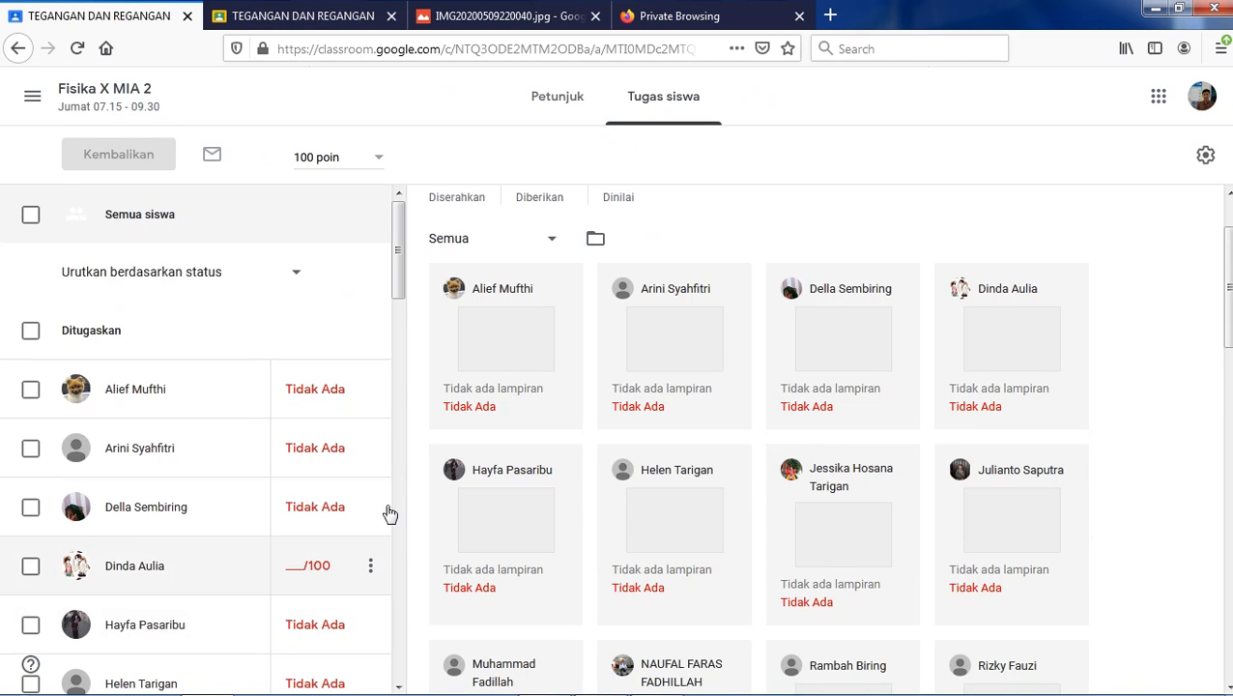
- View the assignment's instructions and class comments, and place the cursor in the class comment field
left_click(555, 96)
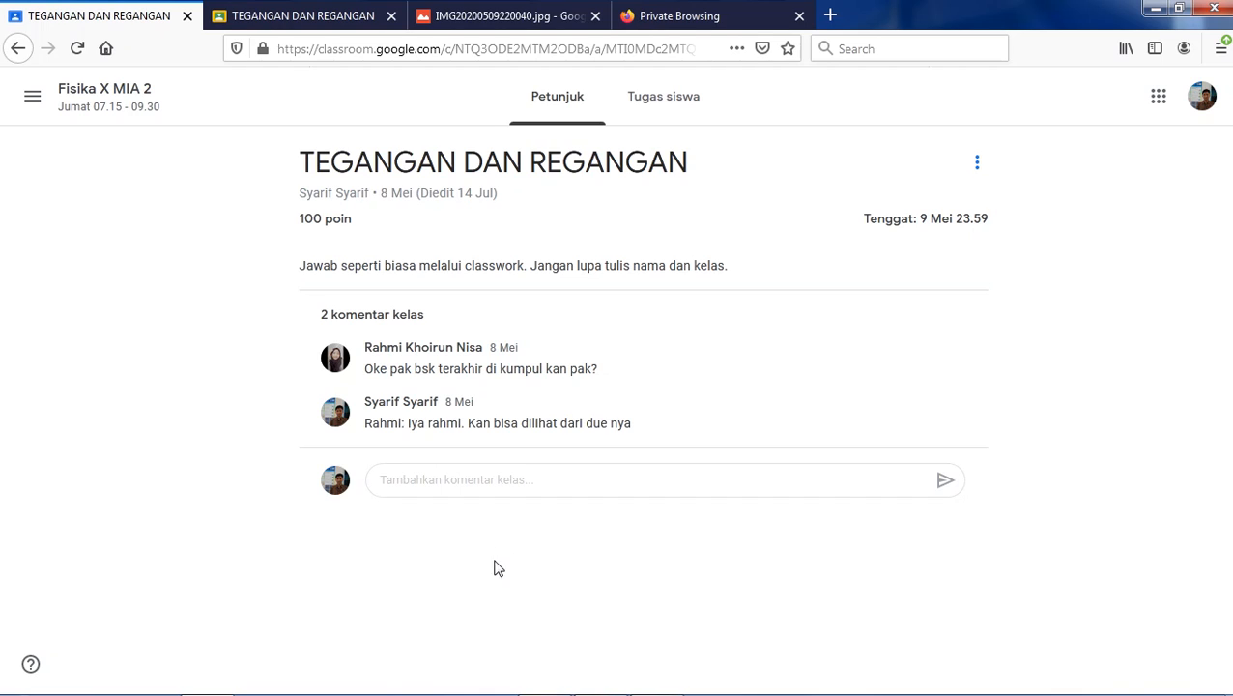
left_click(503, 481)
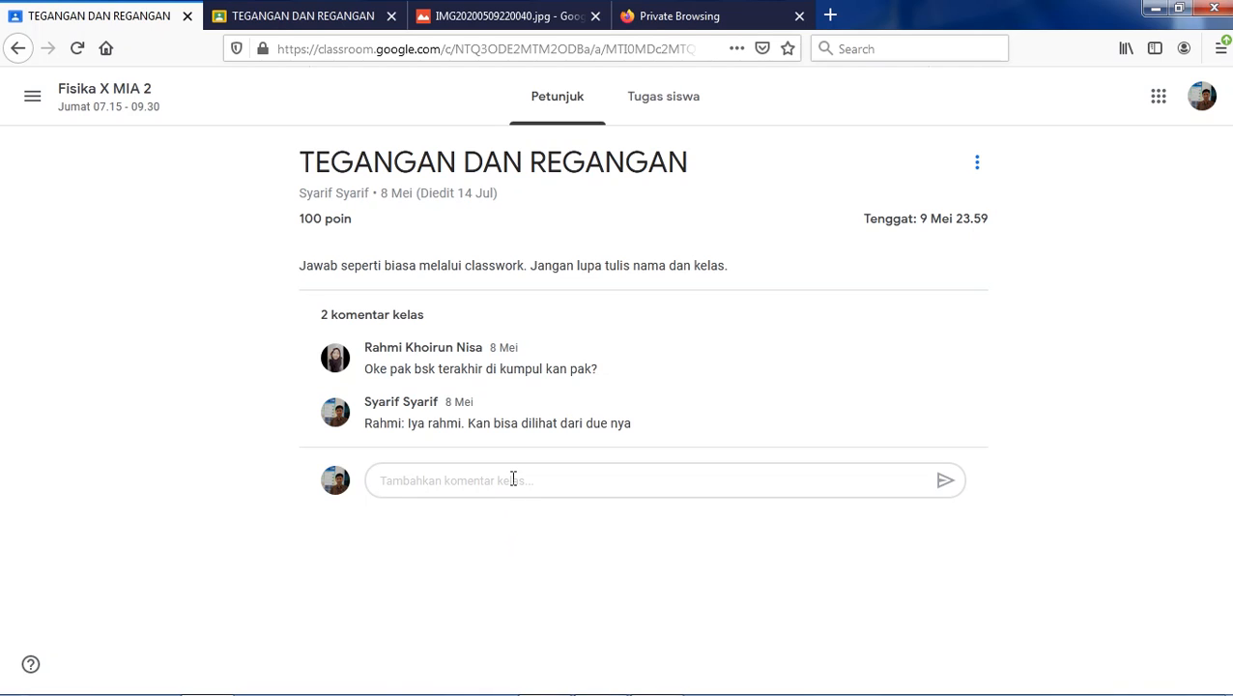
left_click(513, 480)
- Check the student submission in the grading view again and return to the assignment's student work overview
left_click(278, 13)
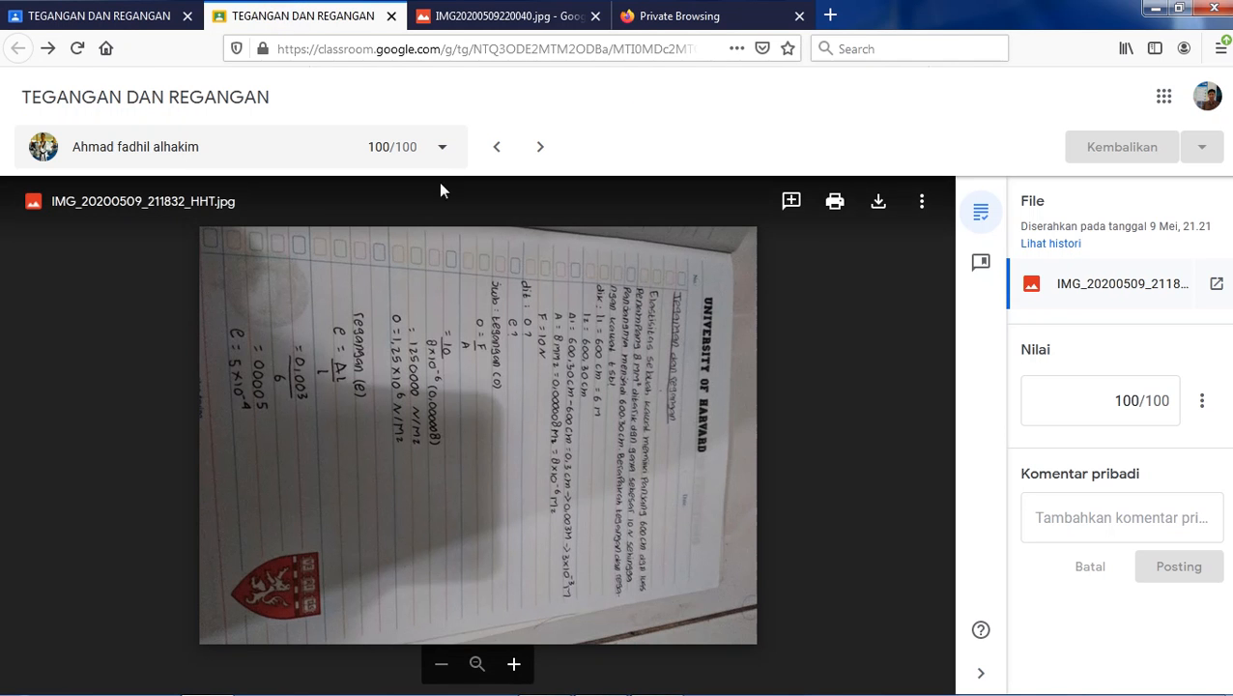
left_click(120, 15)
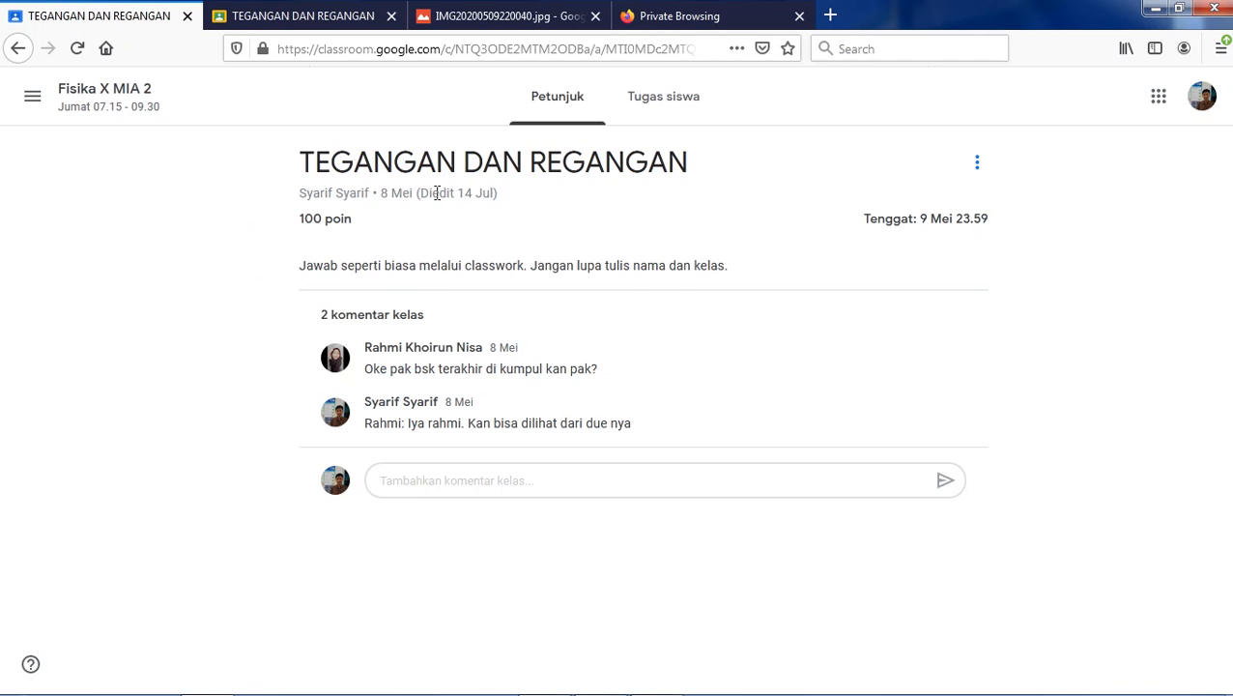
left_click(681, 103)
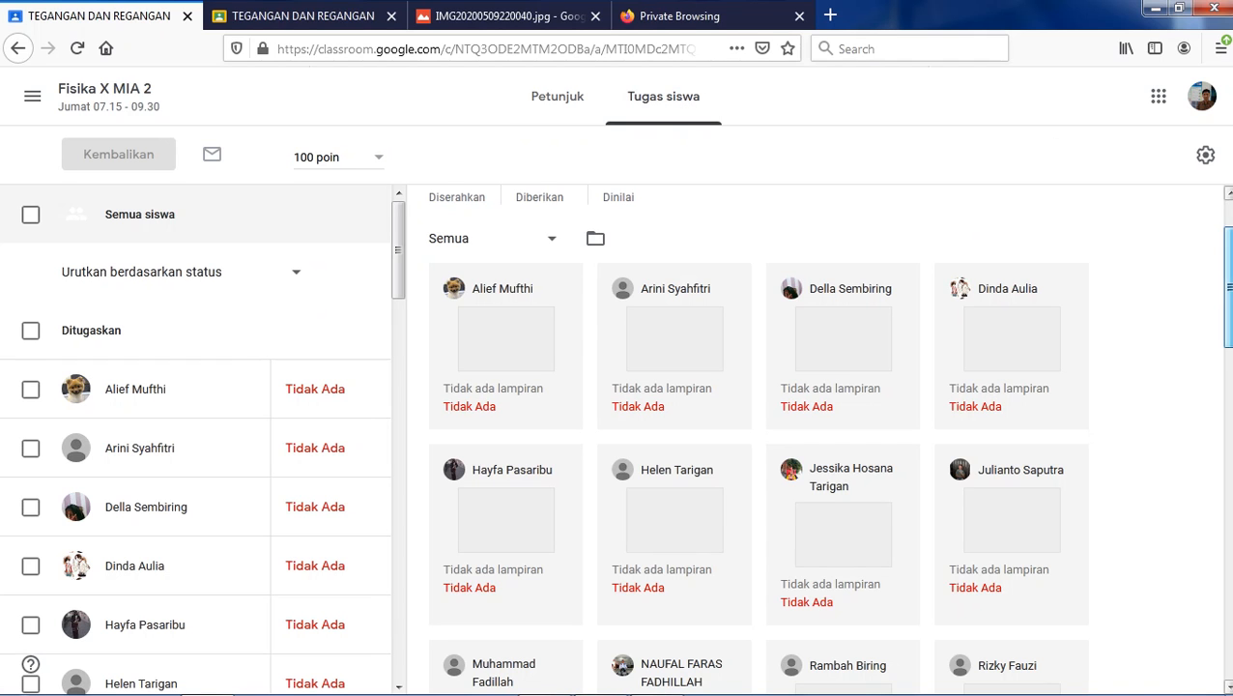
mouse_move(1228, 256)
left_mouse_down()
mouse_move(1228, 302)
mouse_move(1229, 260)
left_mouse_up()
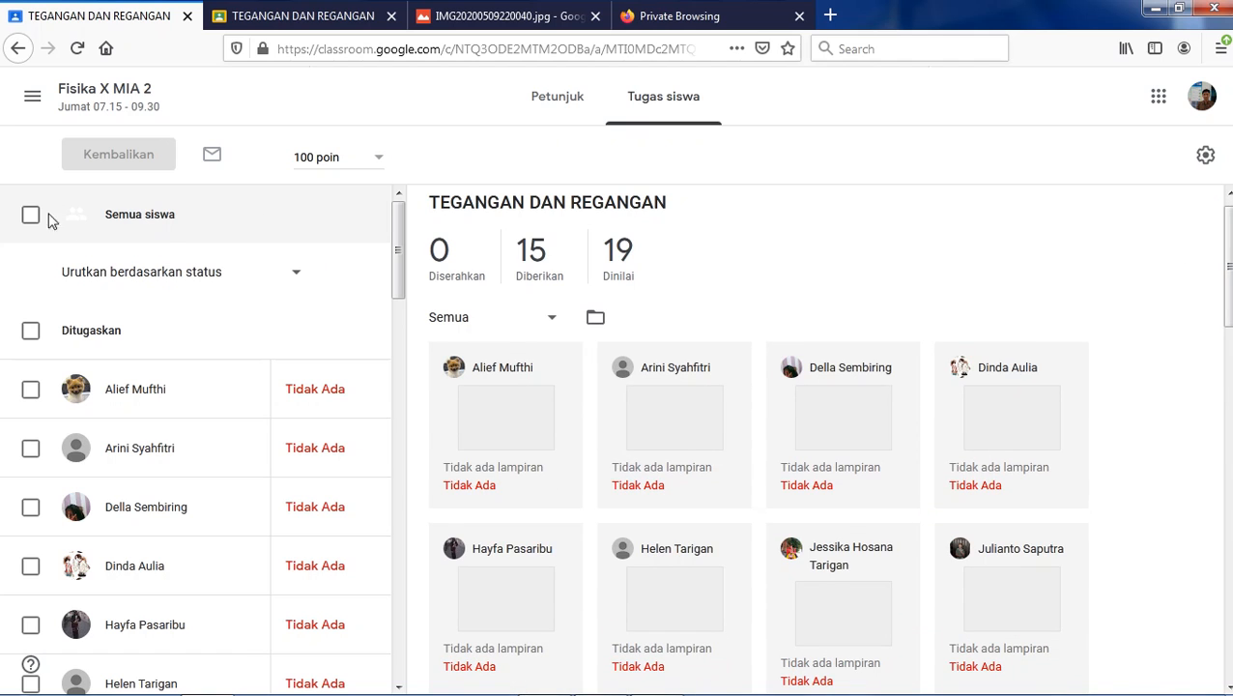
- Open the Daftar tugas list of work to review for the taught classes
left_click(32, 97)
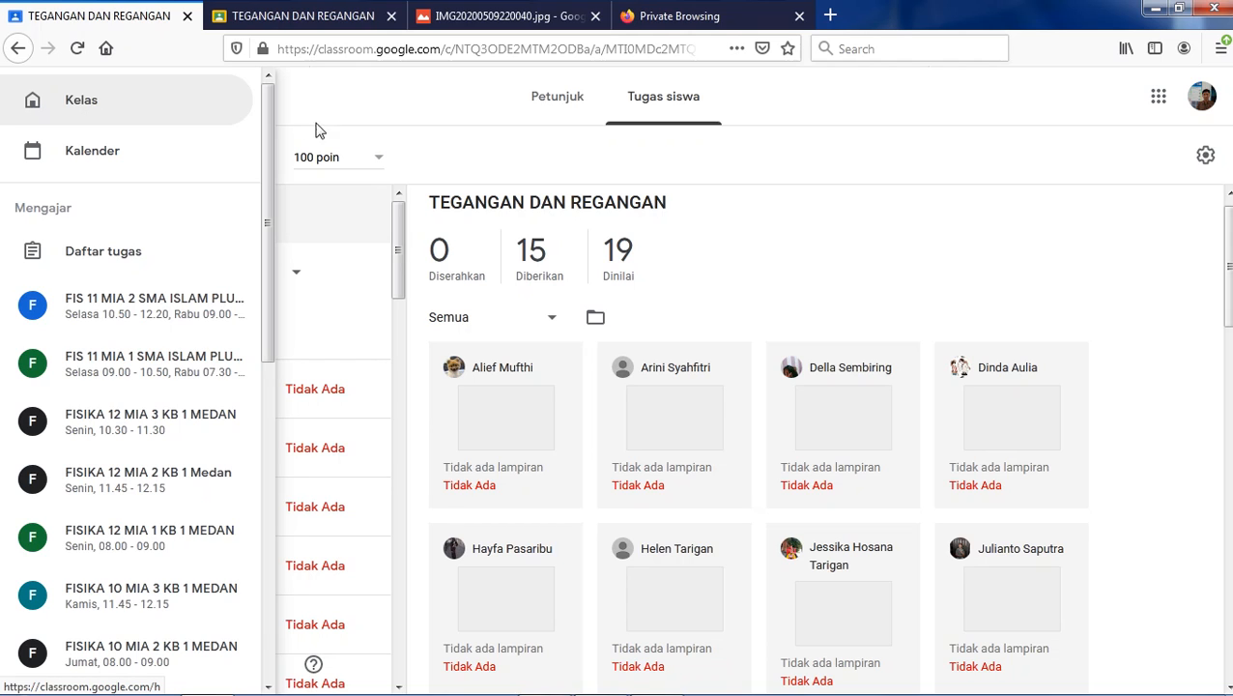
left_click(435, 157)
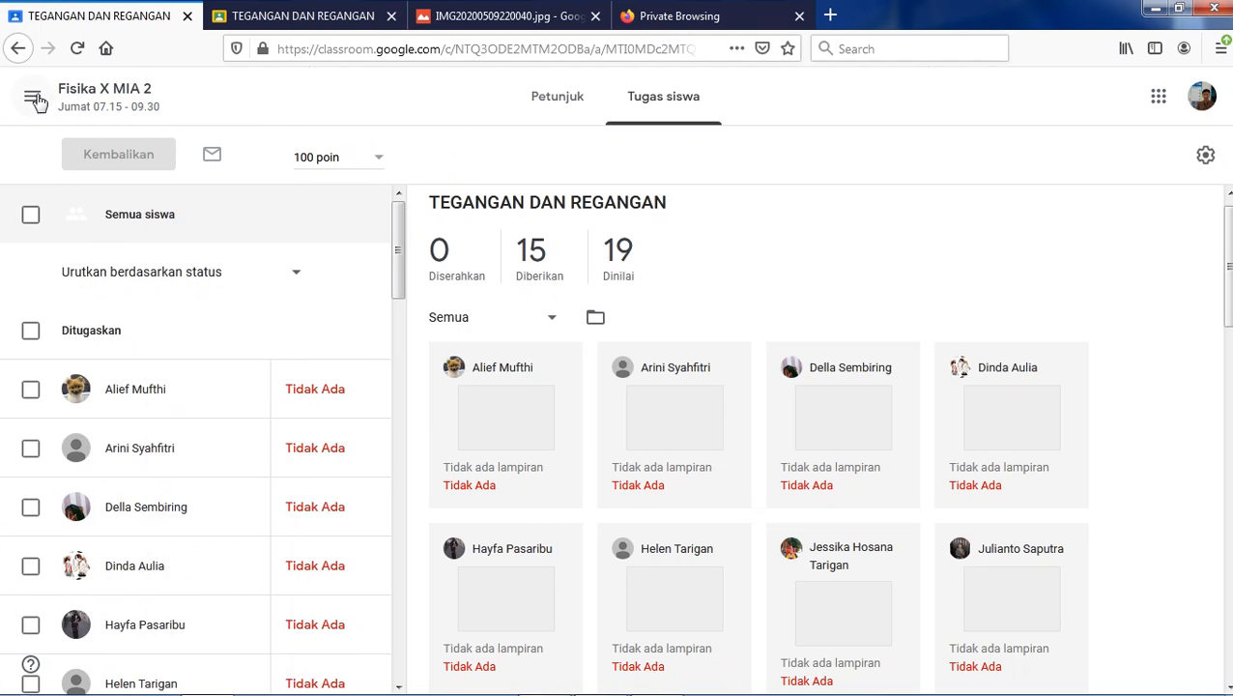
left_click(33, 102)
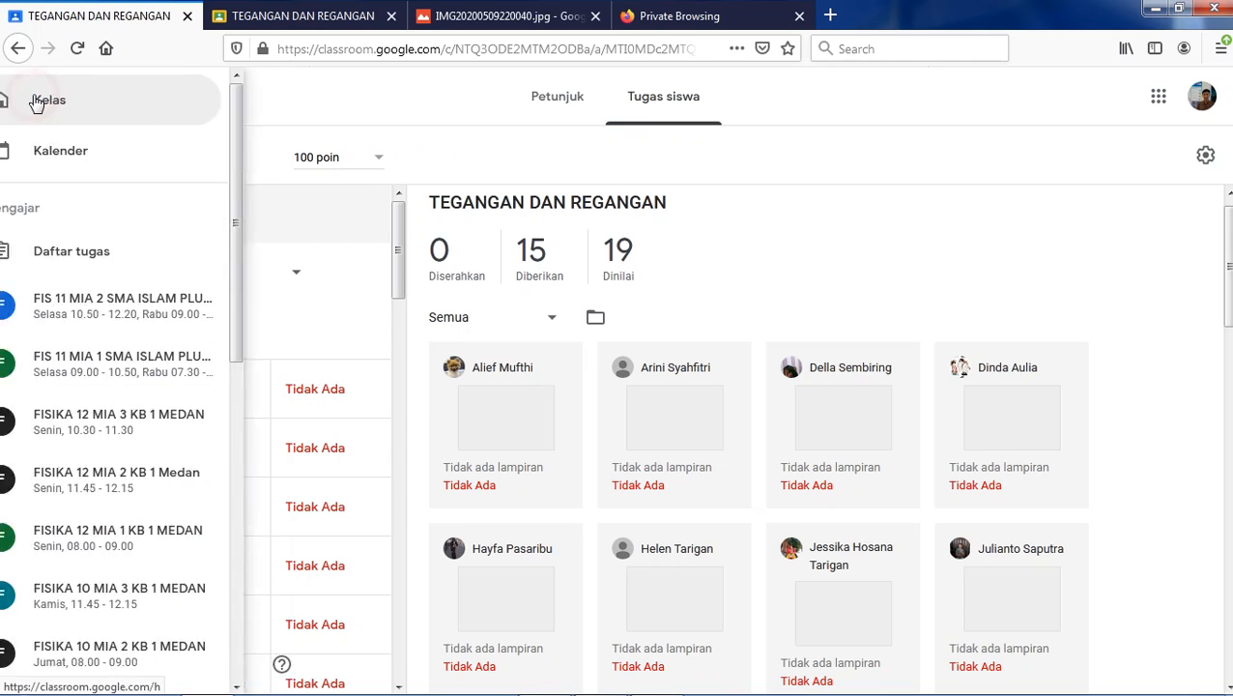
left_click(104, 256)
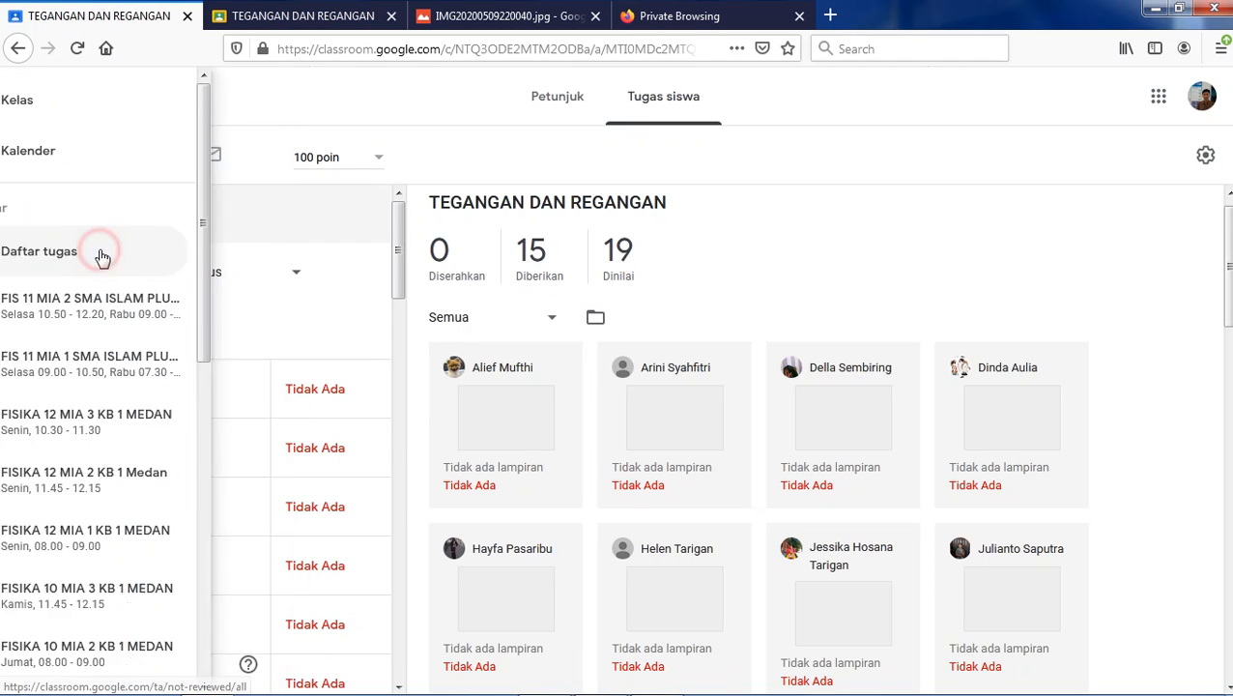